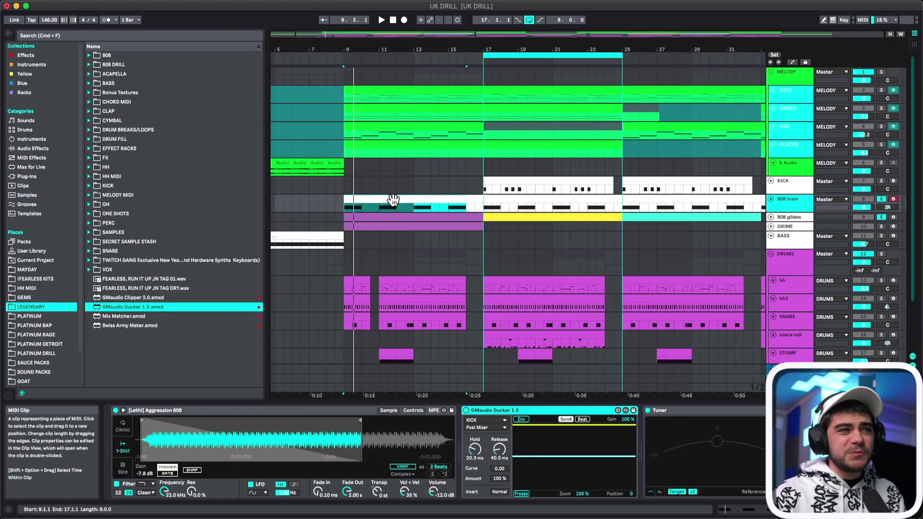
- Open the 808 main clip and show the Simpler's Glide and envelope controls
double_click(393, 199)
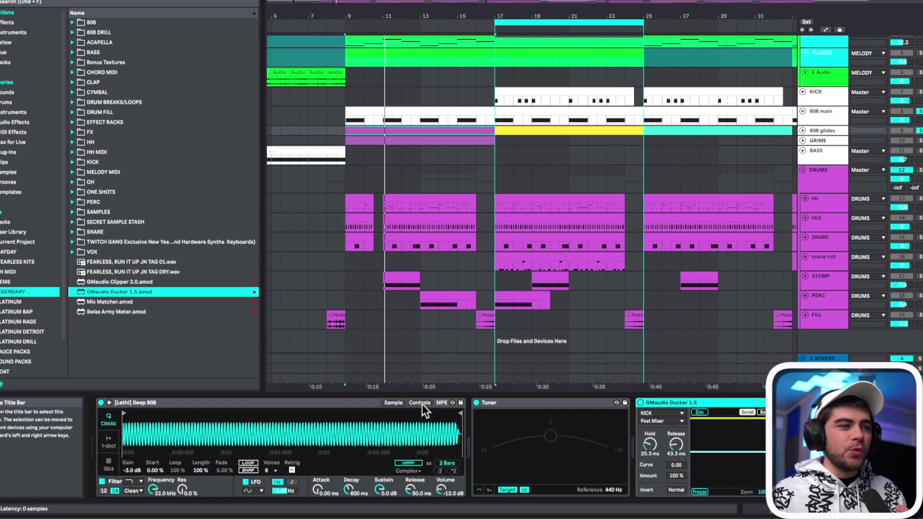
left_click(414, 412)
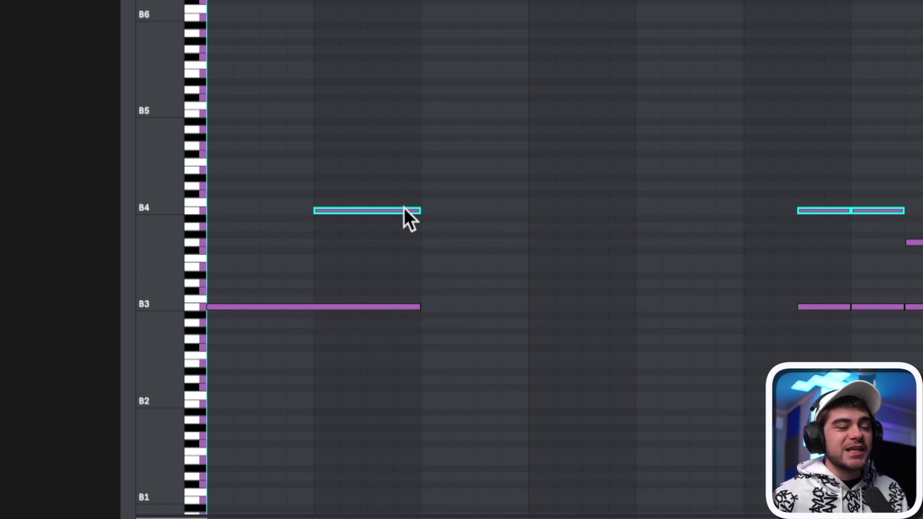
- Lengthen the long B3 note past the B4 note, auditioning the glide
left_click(399, 307)
left_click_drag(415, 307, 500, 308)
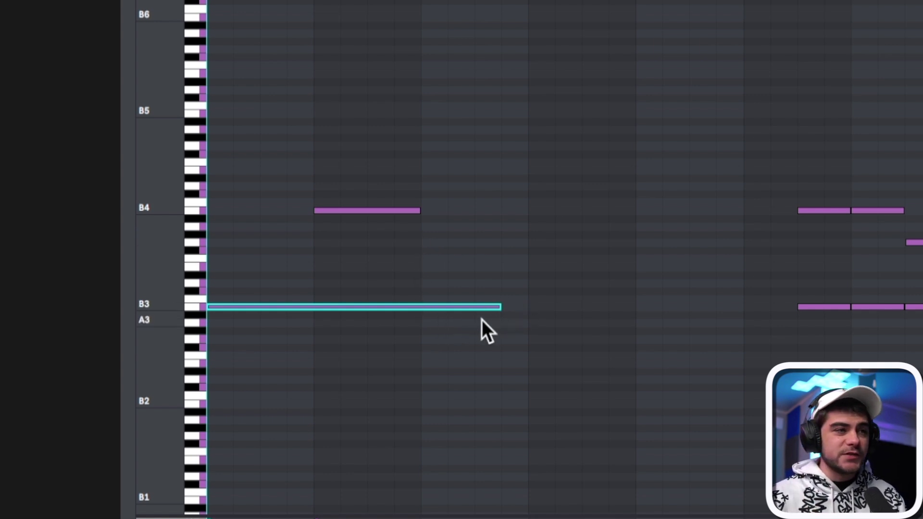
key("ctrl+z")
key("space")
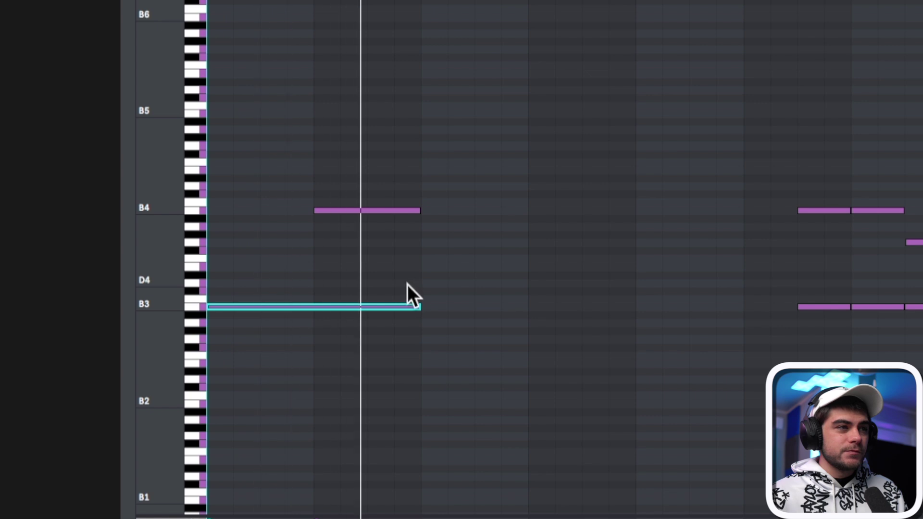
left_click_drag(418, 306, 529, 308)
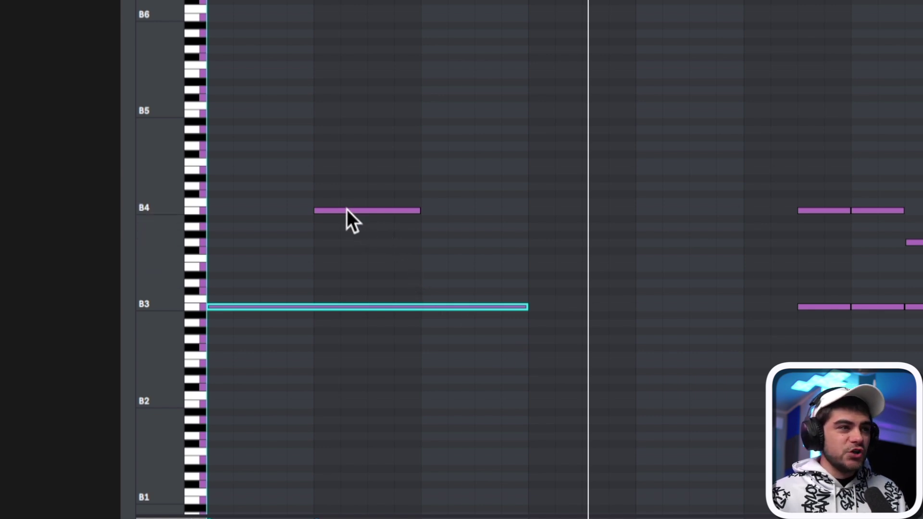
- Move the upper B4 note earlier to open the bar and trim its end to overlap B3
left_click_drag(347, 210, 282, 214)
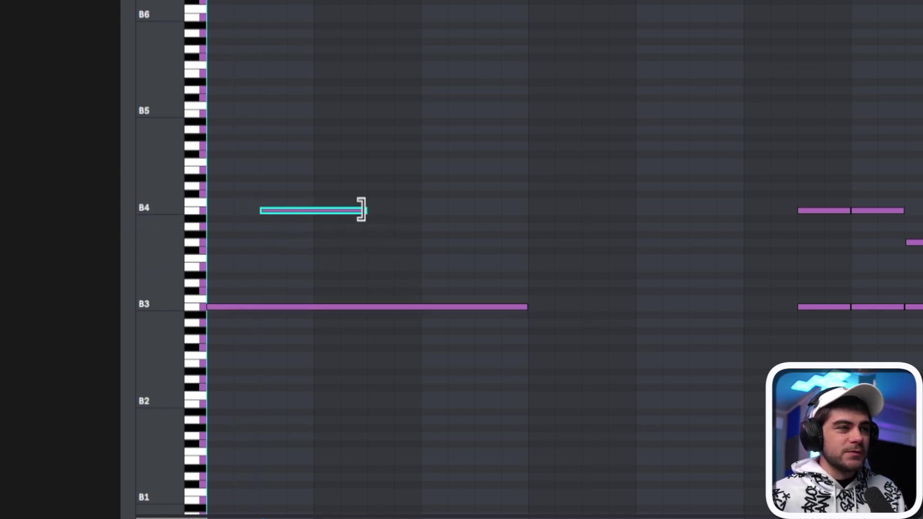
left_click_drag(361, 211, 311, 235)
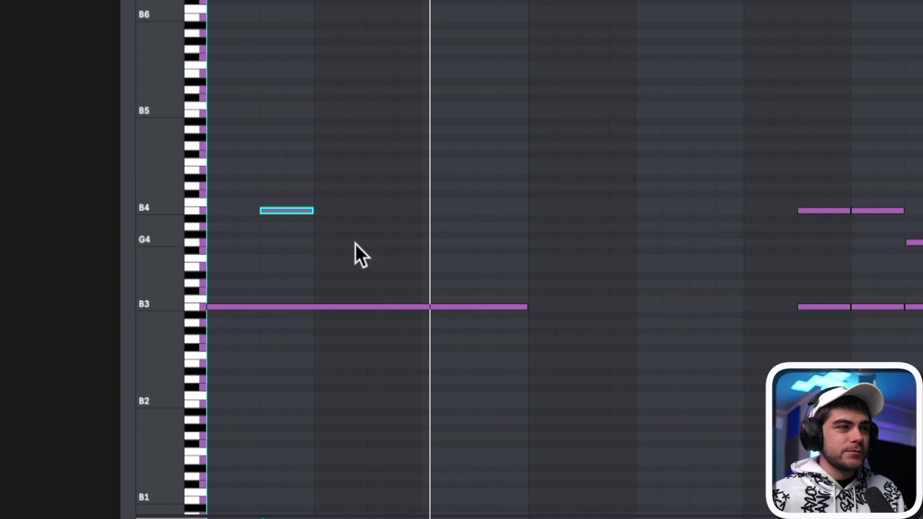
left_click_drag(308, 210, 250, 212)
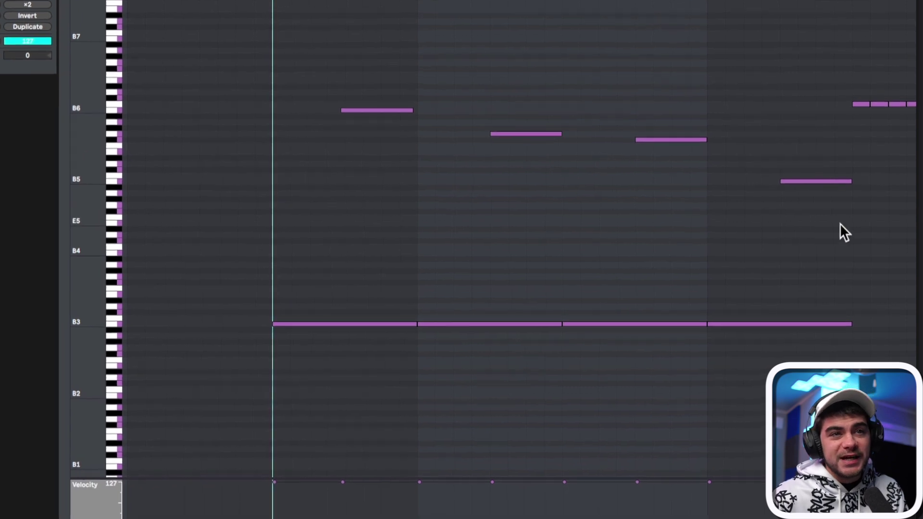
- Play the glide pattern, zoom out the piano roll, and replay from a new start point
key("space")
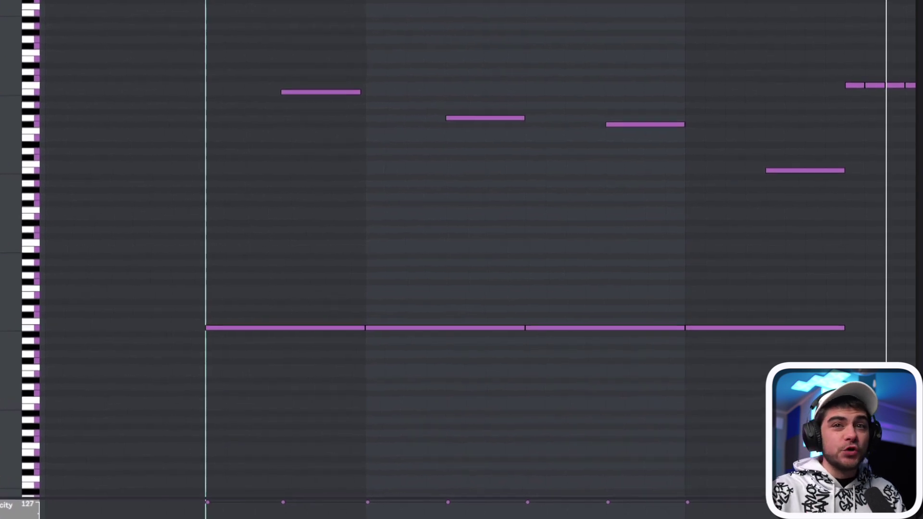
scroll(465, 51, "down", 3)
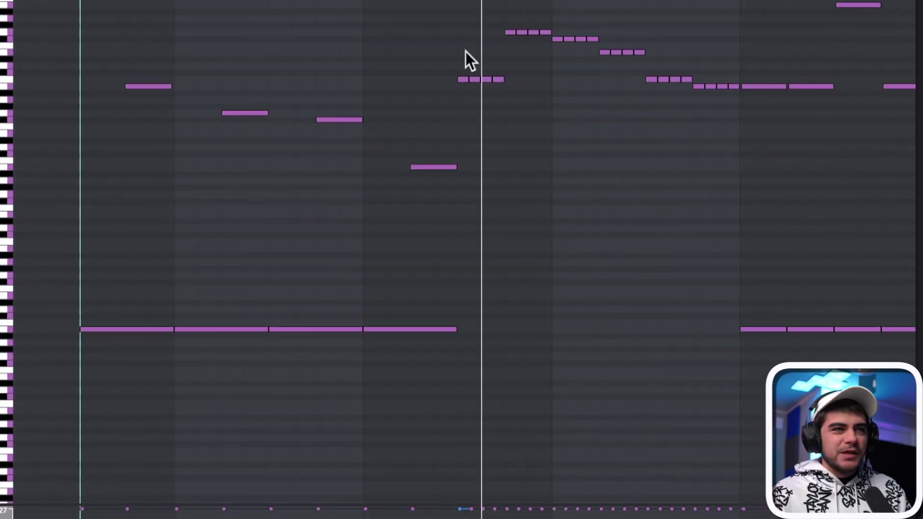
left_click(459, 114)
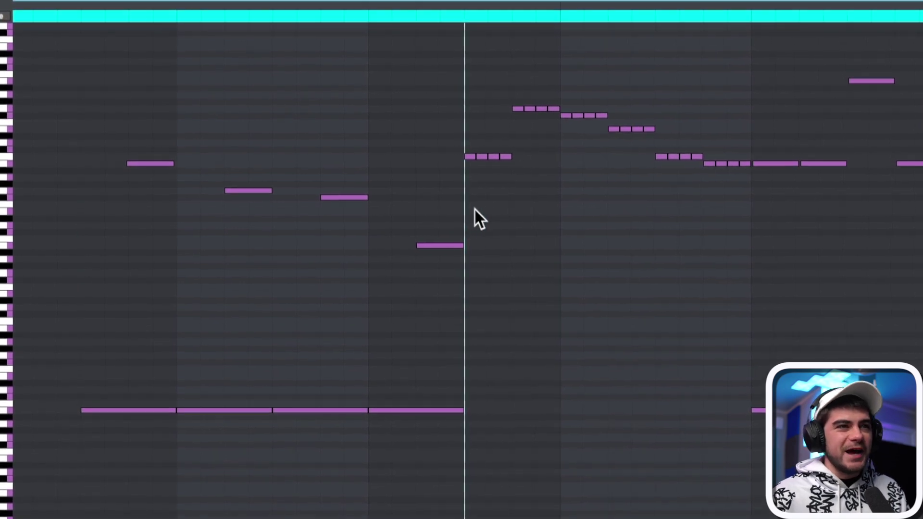
key("space")
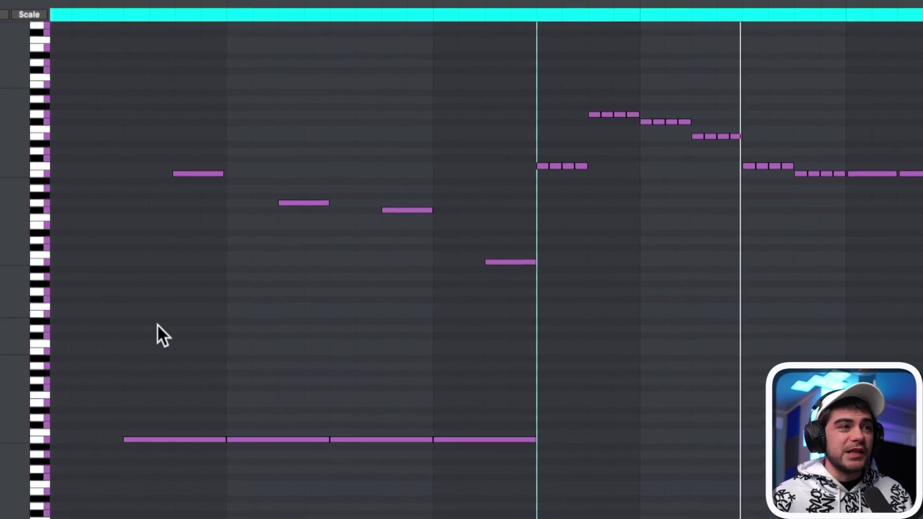
- Select the first phrase's eight stacked notes and shift them up one octave, auditioning in between
left_click(119, 346)
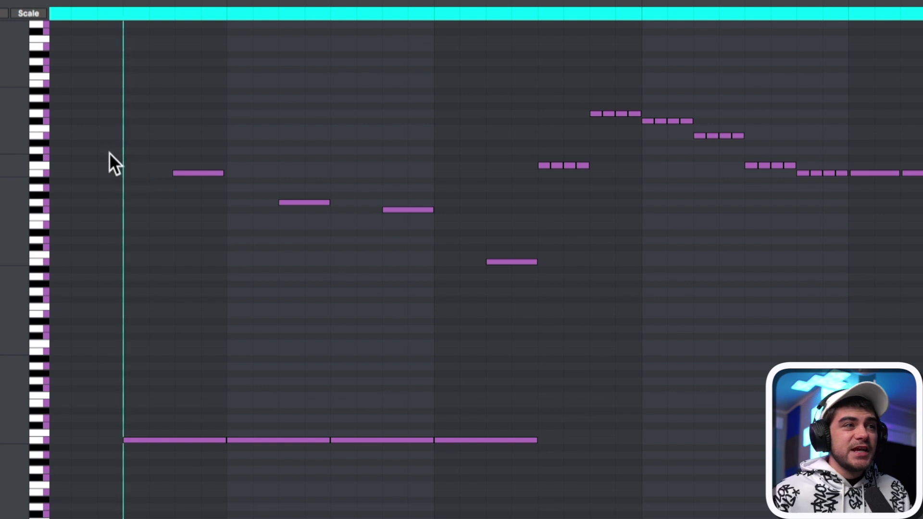
left_click_drag(109, 148, 513, 516)
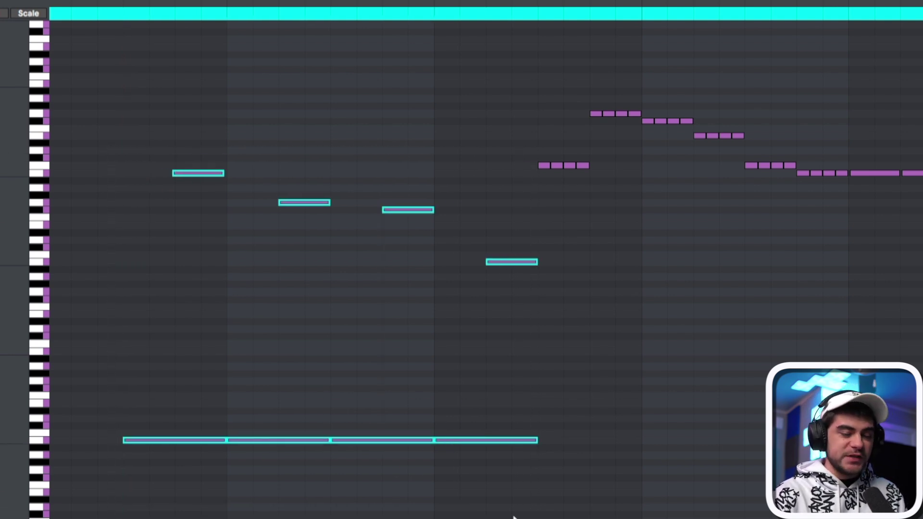
key("shift+Down")
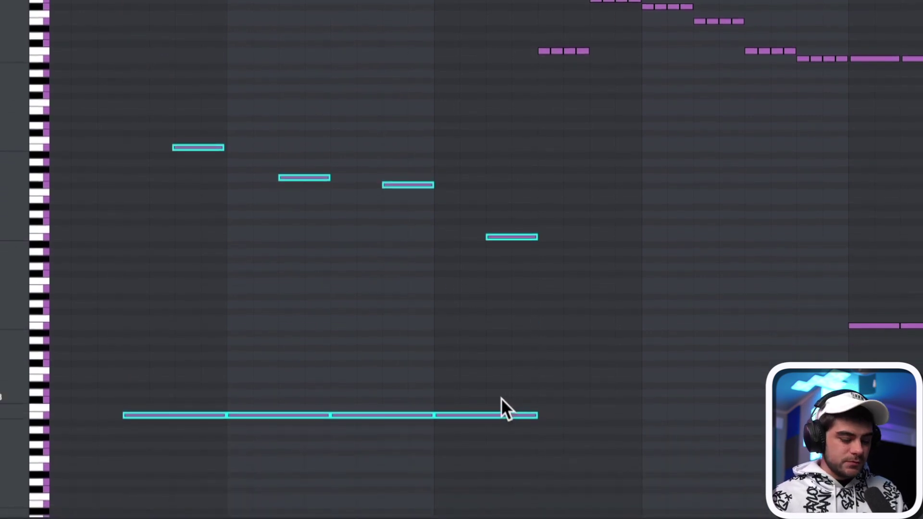
key("space")
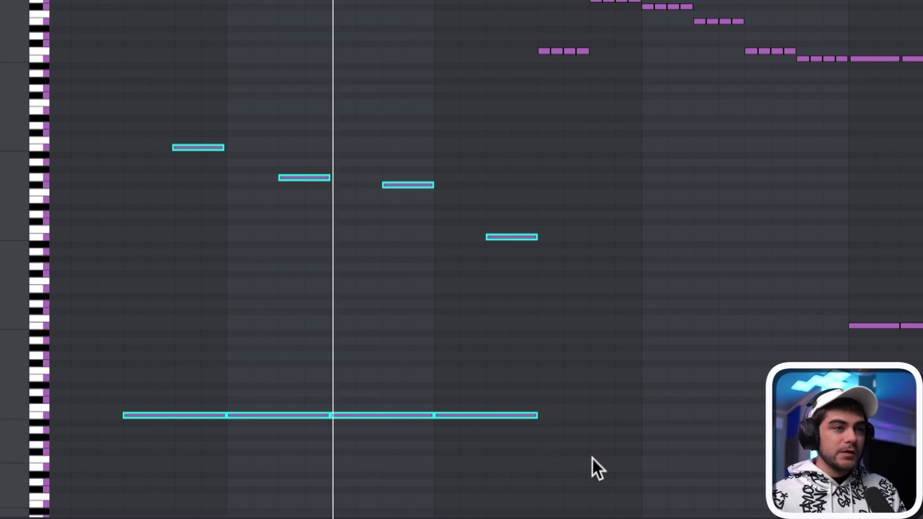
key("shift+Down")
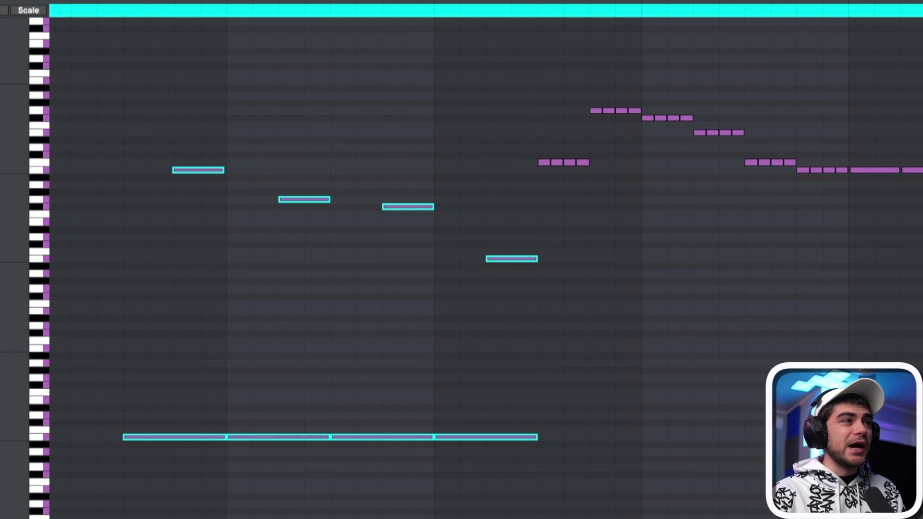
key("shift+Up")
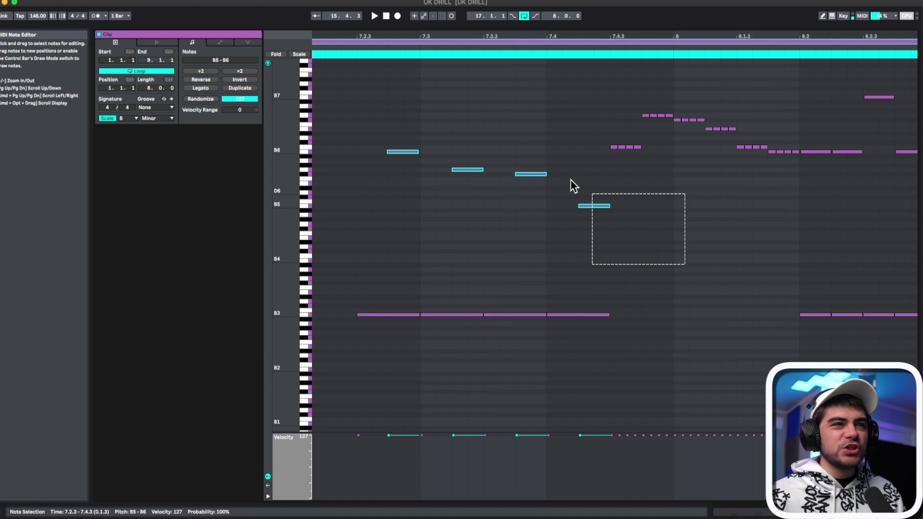
- Drop the glide notes an octave, raise them with the B3 notes, and play the phrase
key("shift+Down")
key("shift+Down")
key("shift+Down")
key("shift+Down")
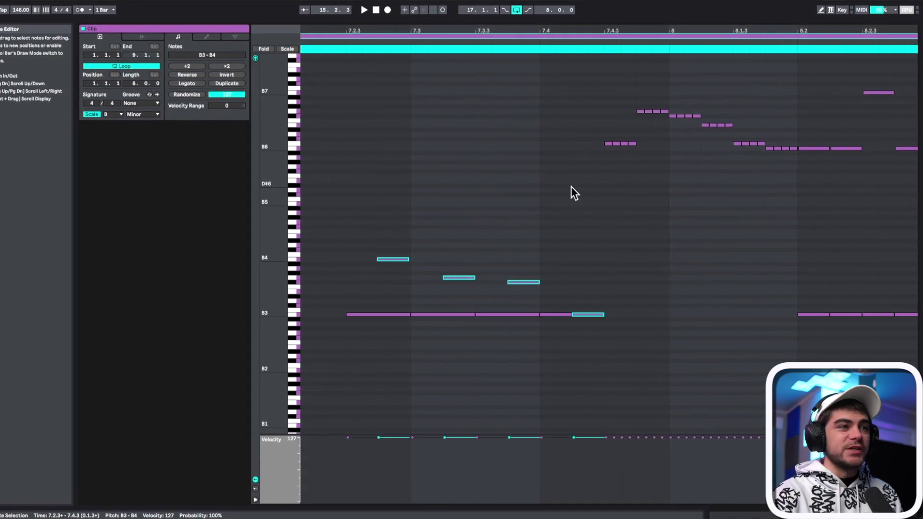
scroll(432, 169, "down", 3)
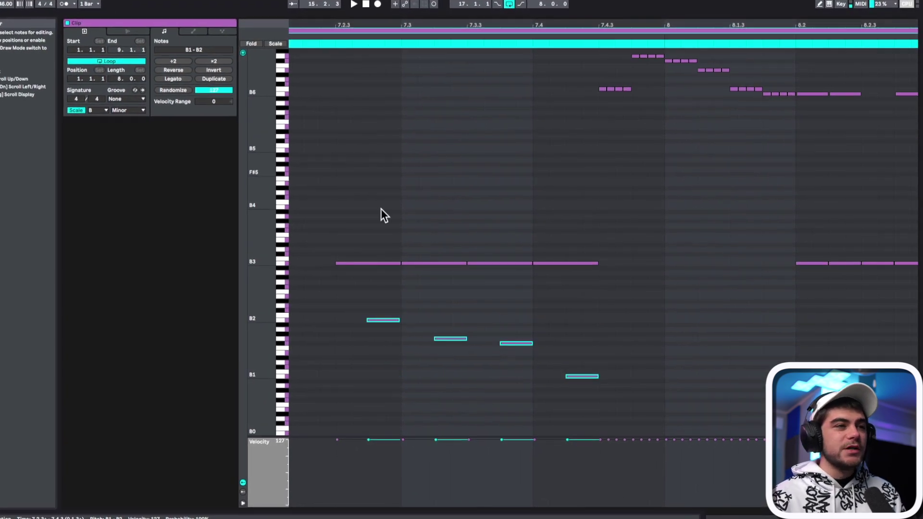
left_click_drag(329, 222, 625, 385)
key("shift+Up")
key("shift+Up")
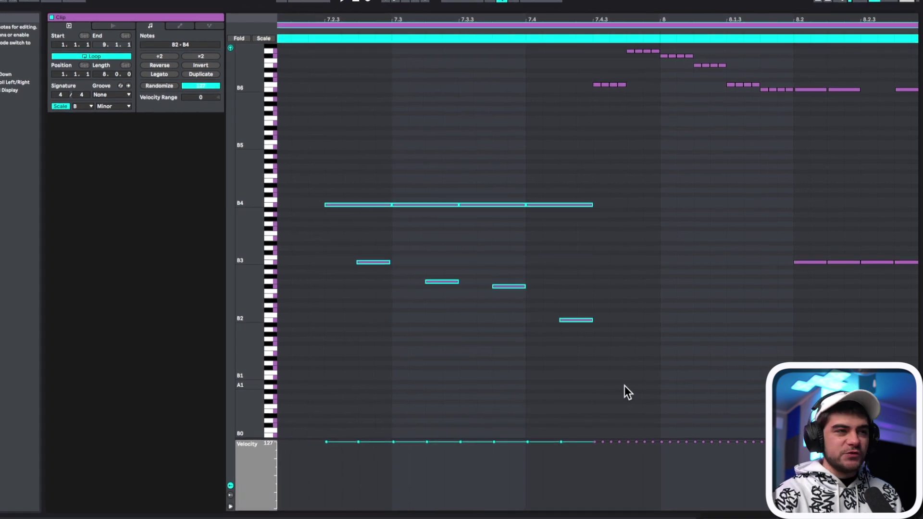
key("space")
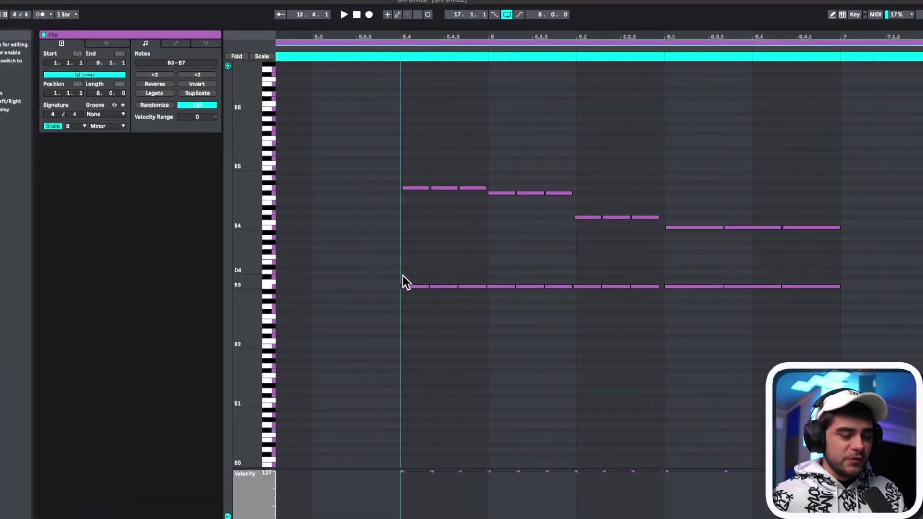
key("space")
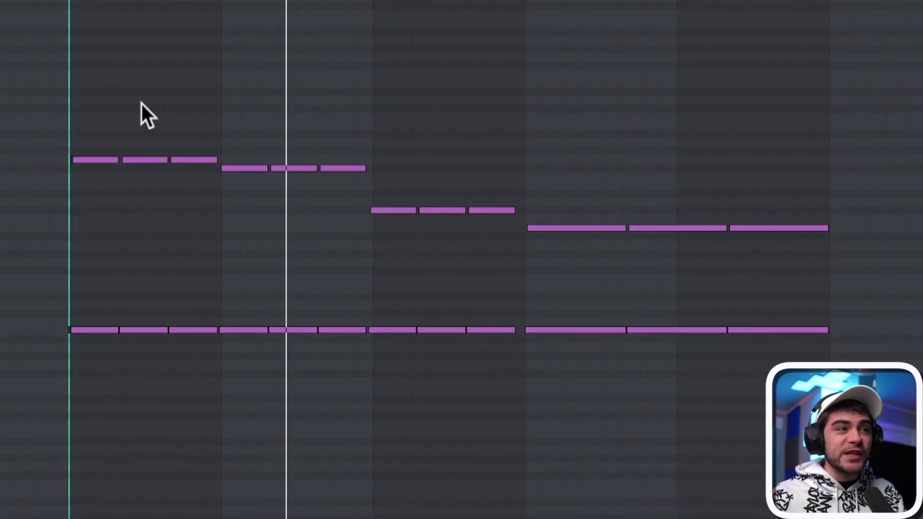
- Slide the first bar's second and third upper notes left so they sit back to back, then audition
scroll(18, 97, "up", 5)
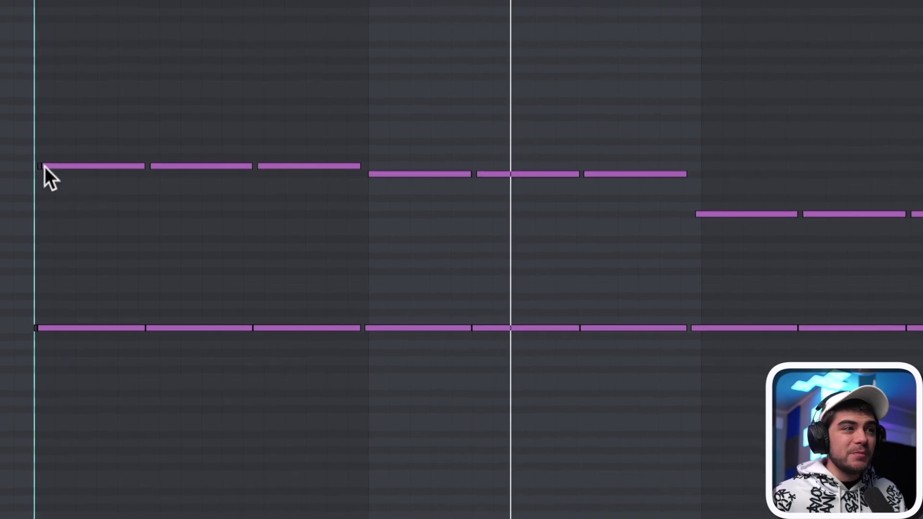
left_click(37, 174)
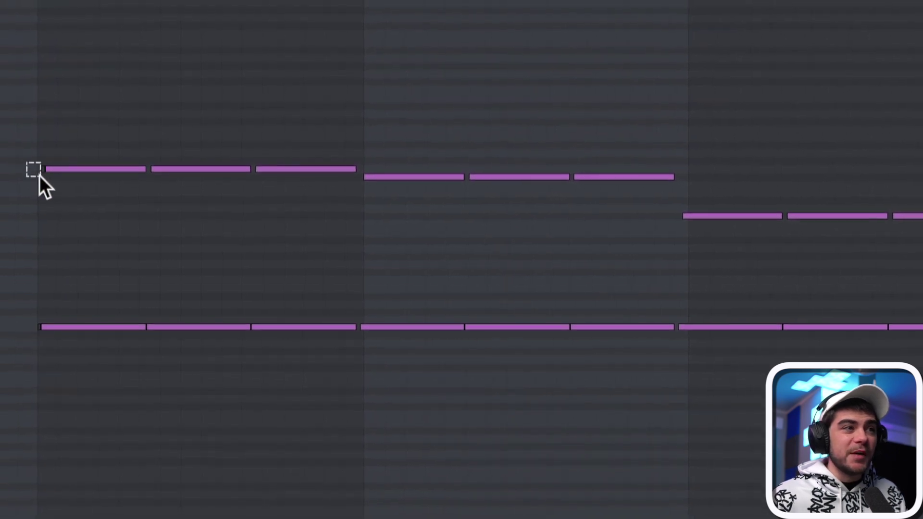
left_click_drag(46, 189, 132, 358)
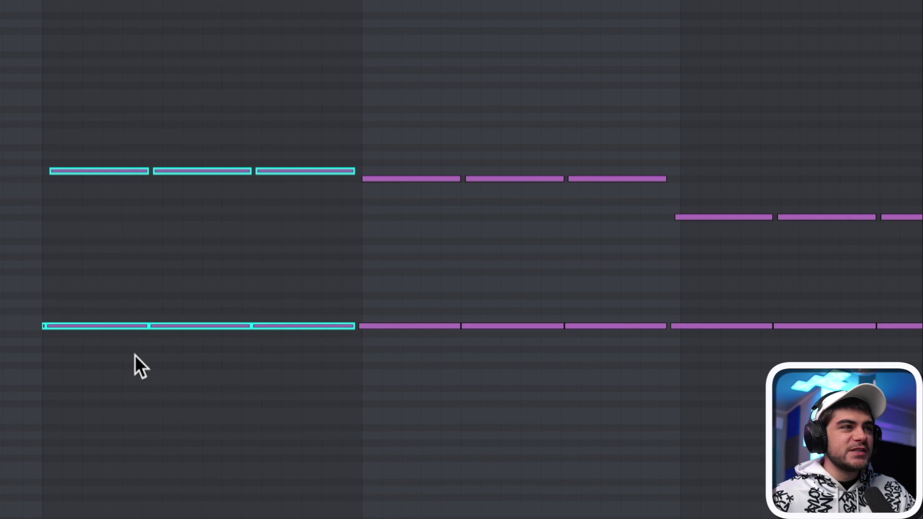
left_click(196, 235)
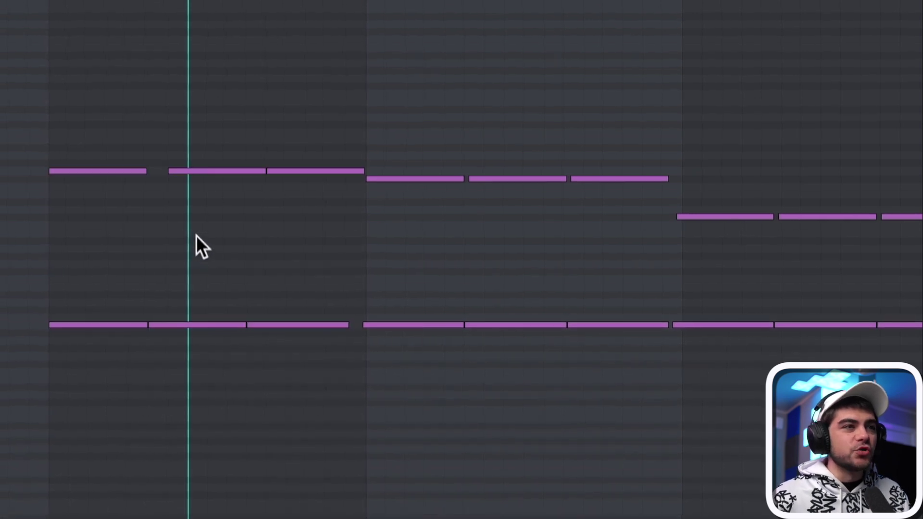
left_click_drag(207, 171, 187, 171)
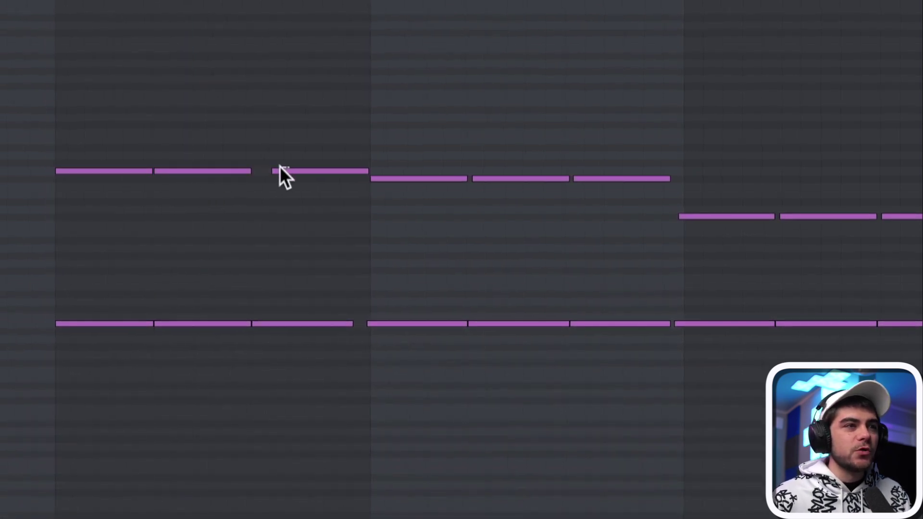
left_click_drag(281, 171, 270, 172)
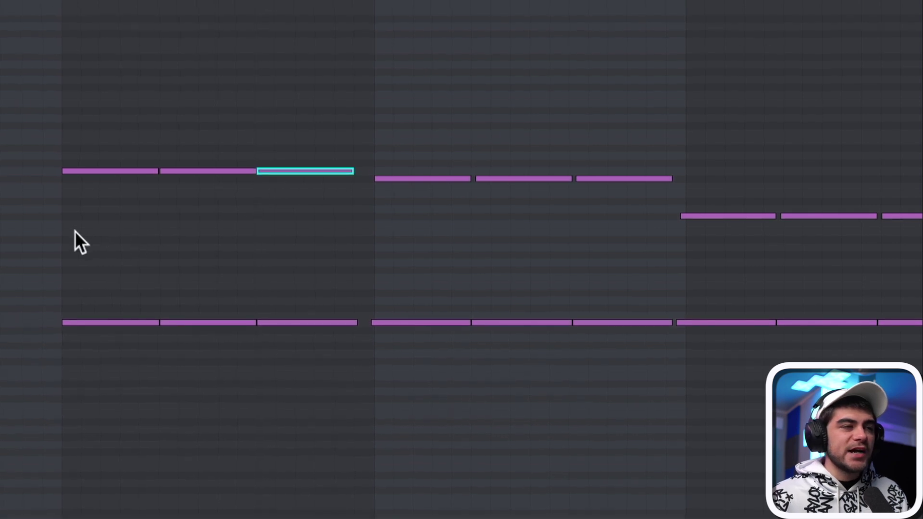
left_click(58, 230)
key("space")
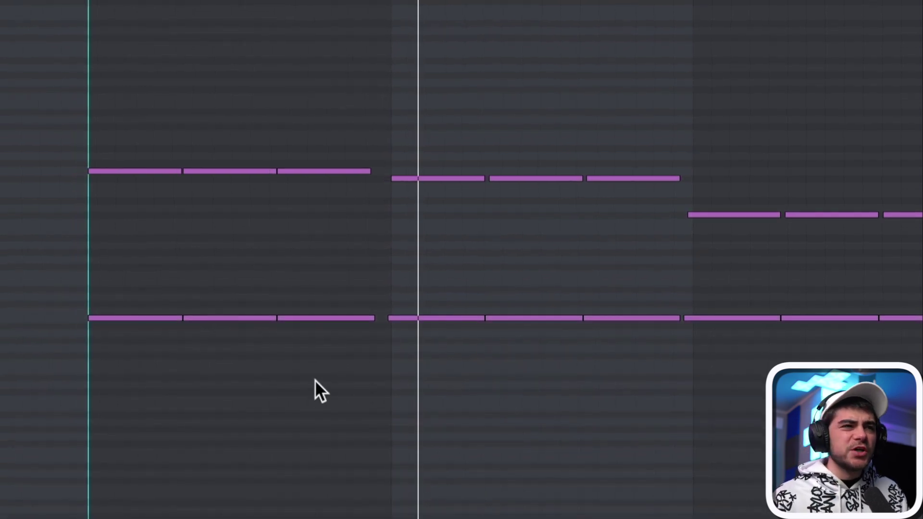
key("space")
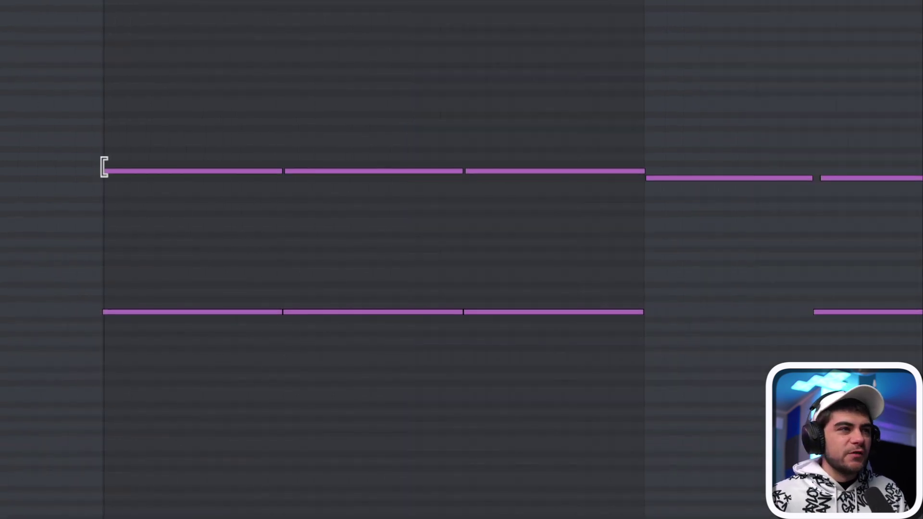
left_click(104, 167)
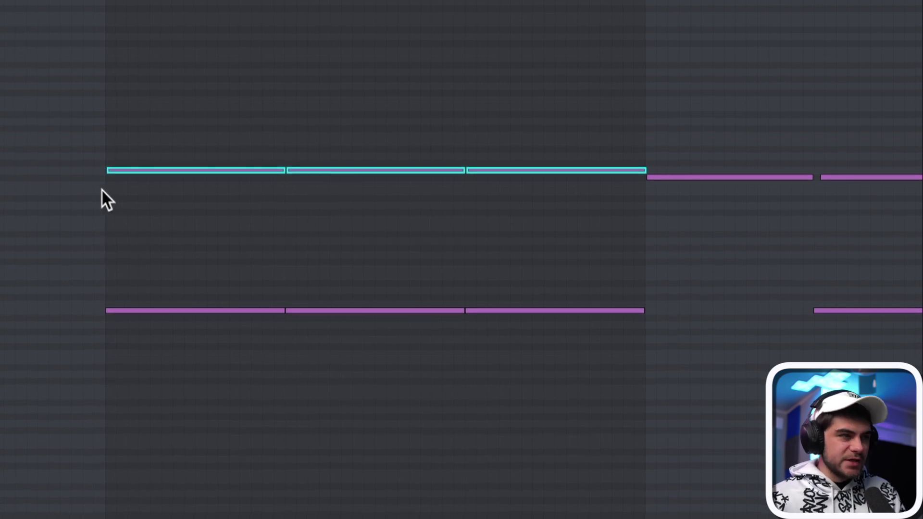
key("space")
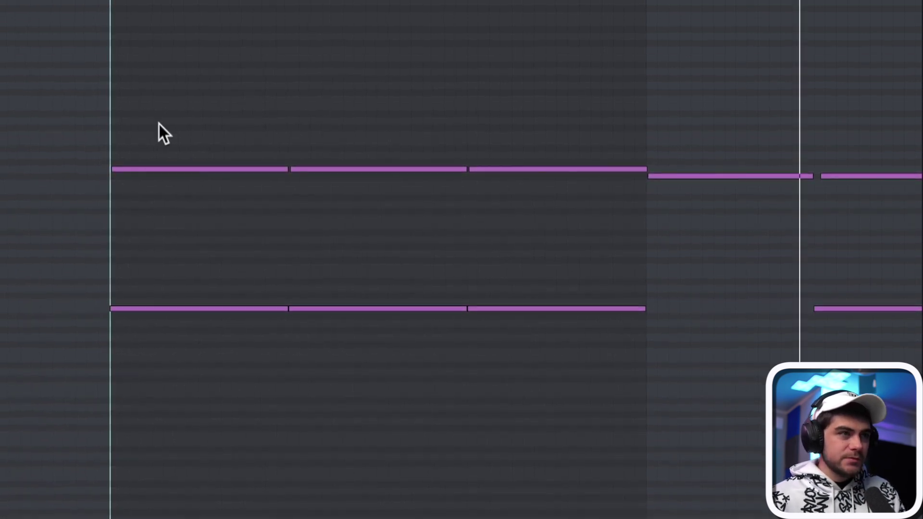
- Trim the starts of the three upper notes so they begin after the bass notes, auditioning each change
left_click_drag(189, 112, 618, 244)
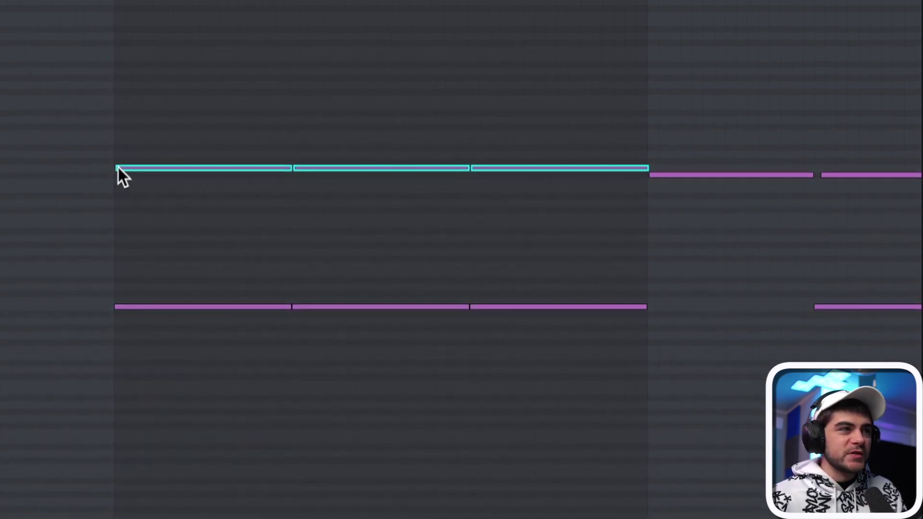
left_click_drag(118, 167, 128, 166)
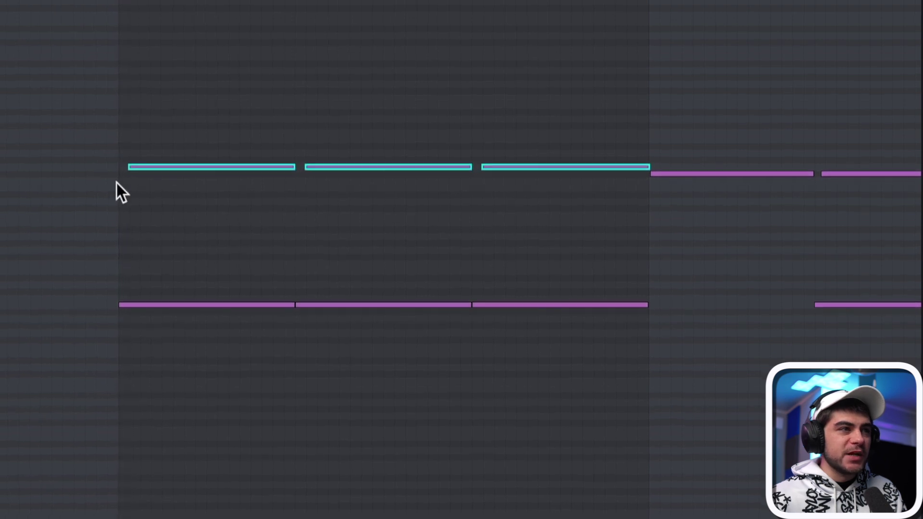
left_click(117, 183)
key("space")
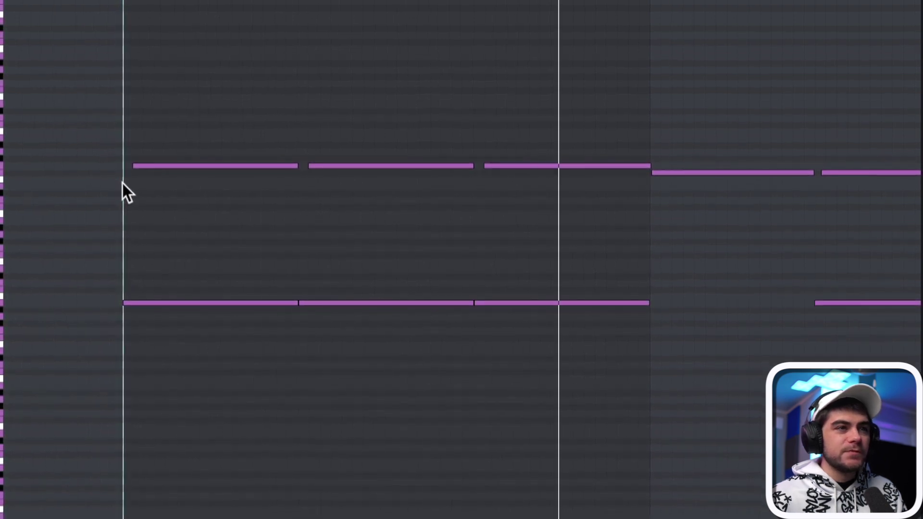
key("space")
left_click_drag(210, 119, 500, 222)
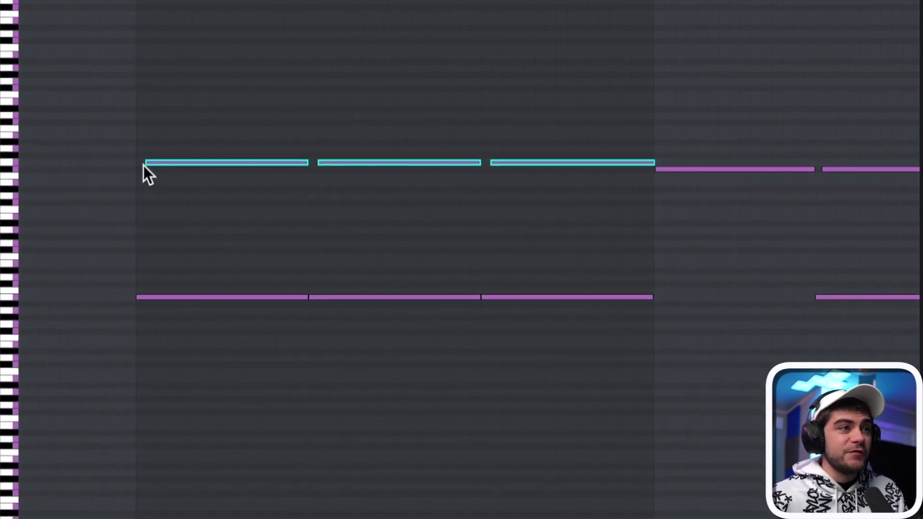
left_click_drag(146, 163, 201, 169)
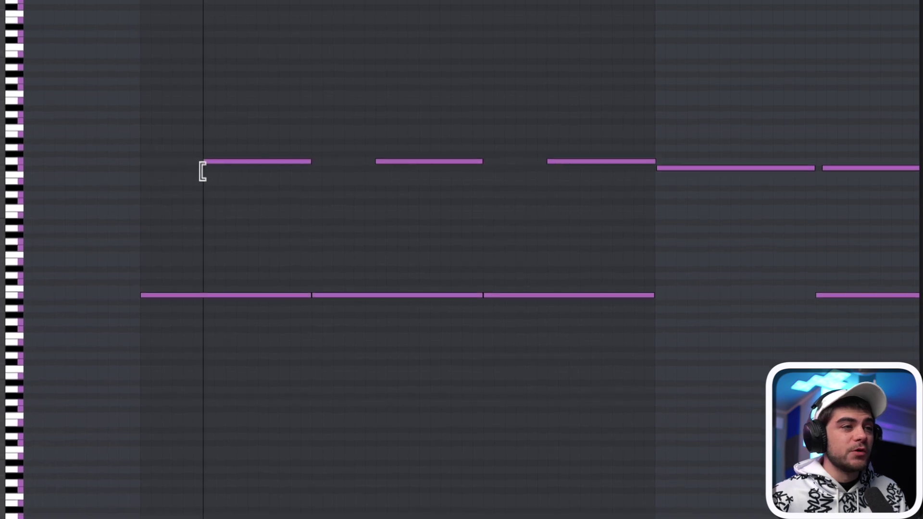
key("space")
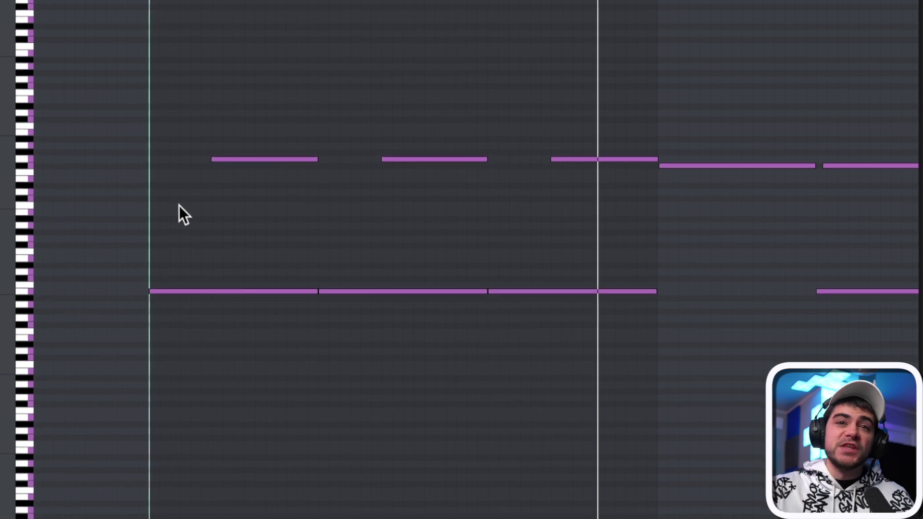
left_click_drag(229, 53, 511, 238)
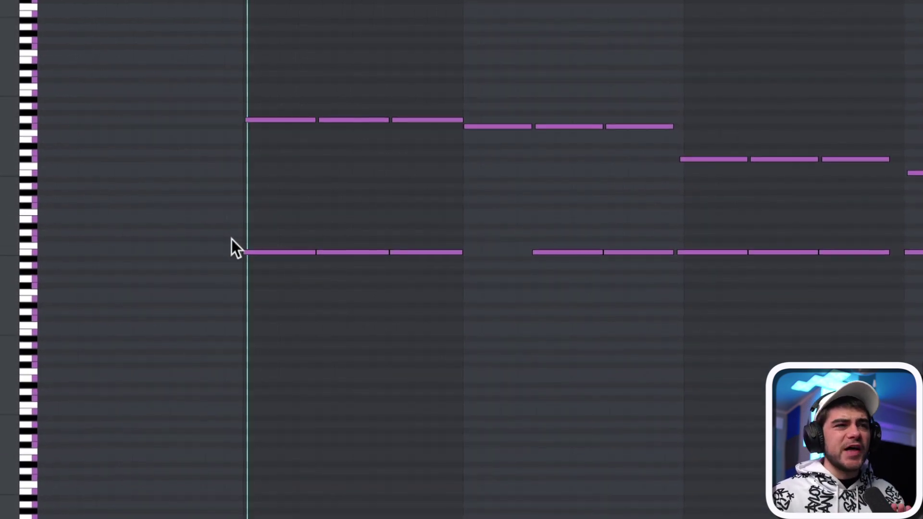
- Drop the first bar's three lower notes two octaves, auditioning after each shift
left_click_drag(241, 221, 431, 293)
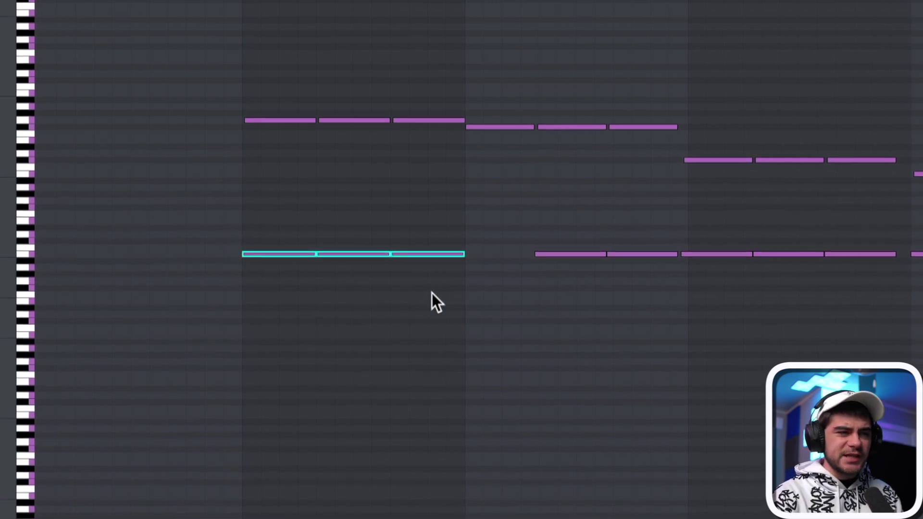
key("ctrl+Down")
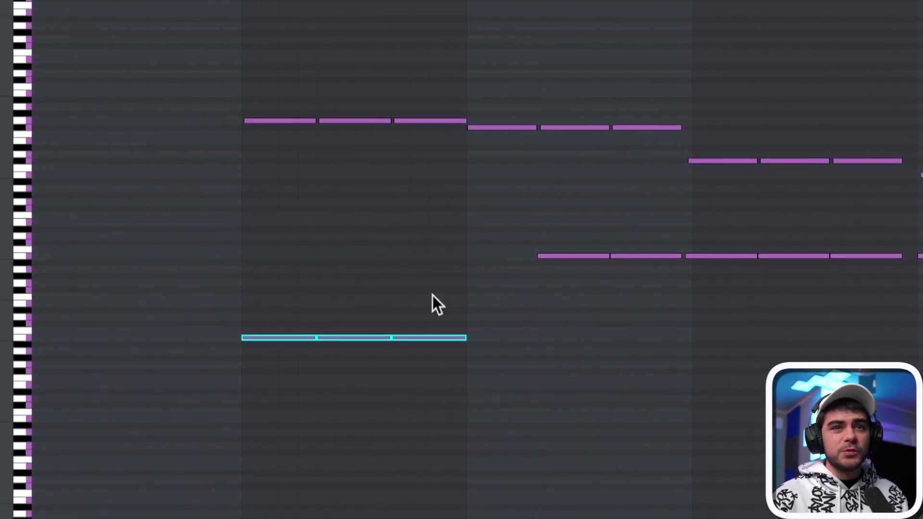
left_click(238, 239)
key("space")
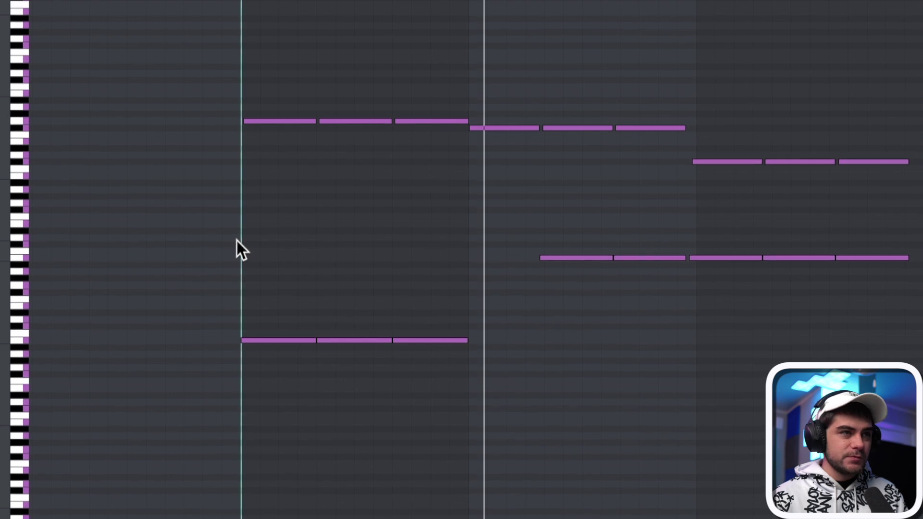
key("space")
left_click_drag(230, 249, 432, 412)
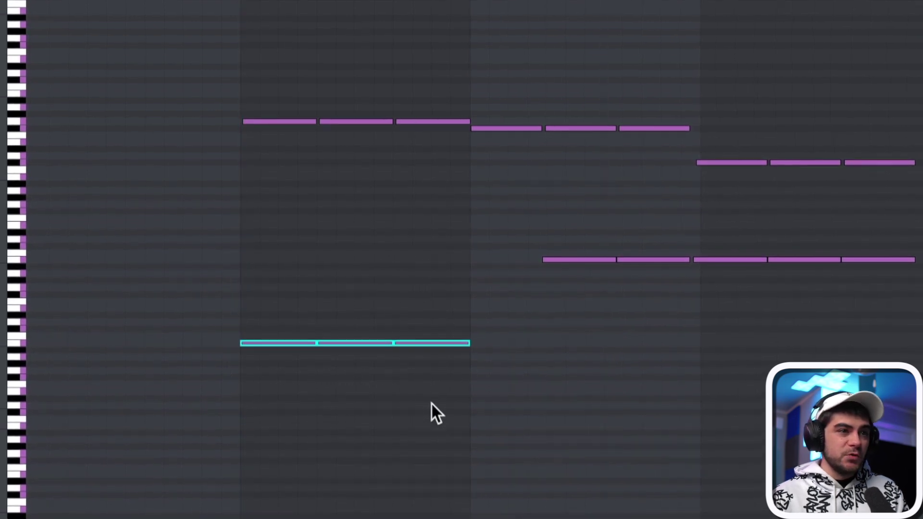
key("ctrl+Down")
key("space")
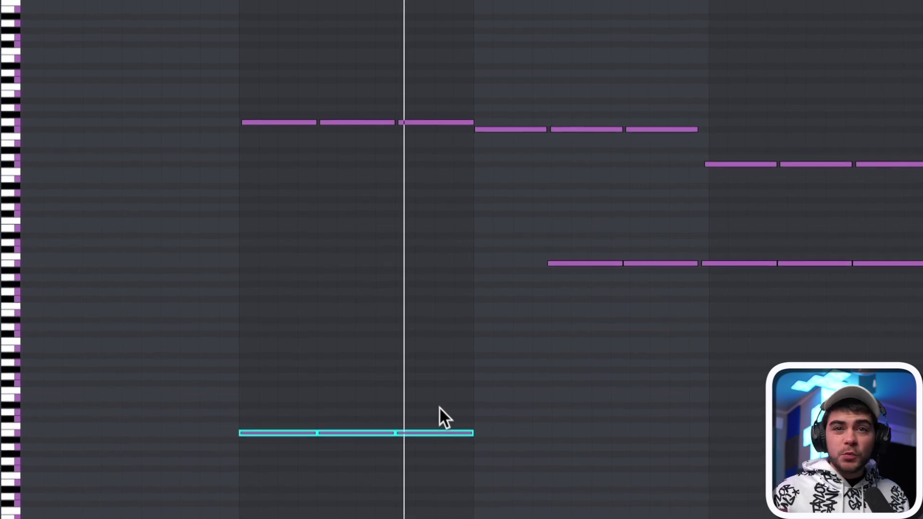
key("space")
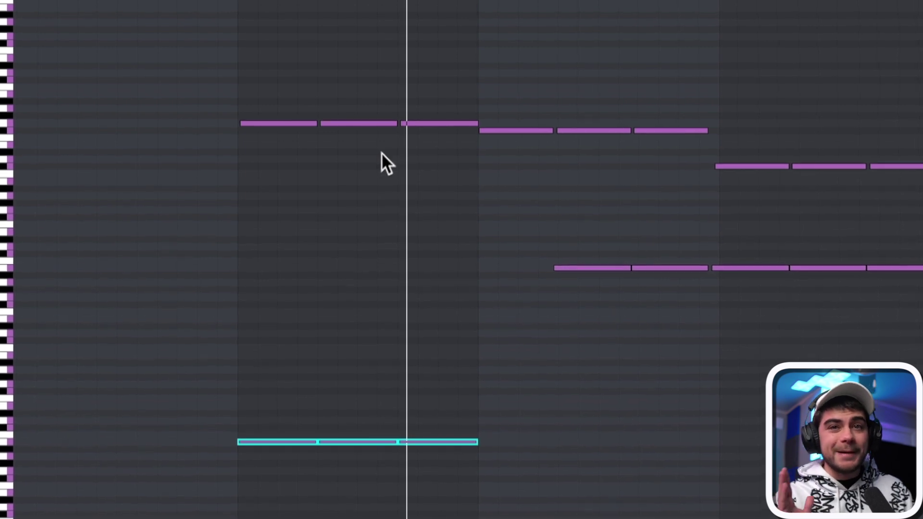
- Raise the three lowest notes back up one octave and deselect them
left_click_drag(148, 391, 449, 489)
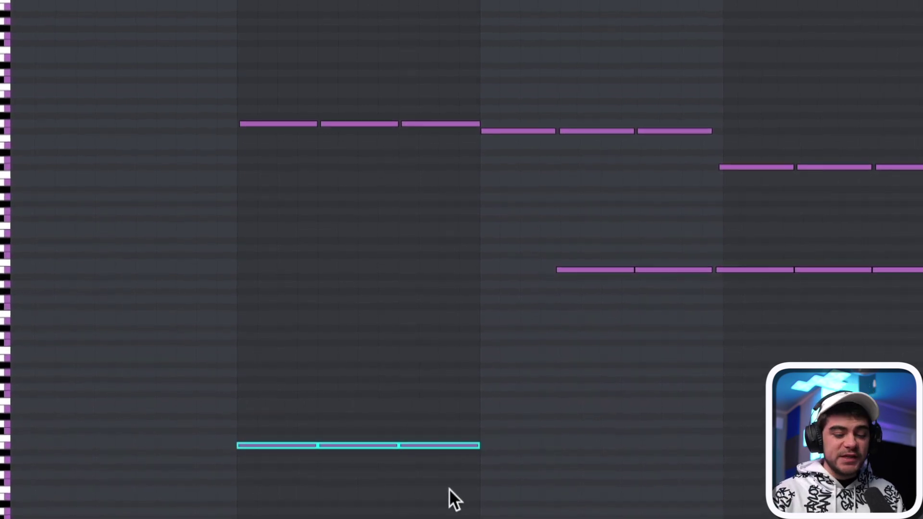
key("ctrl+Up")
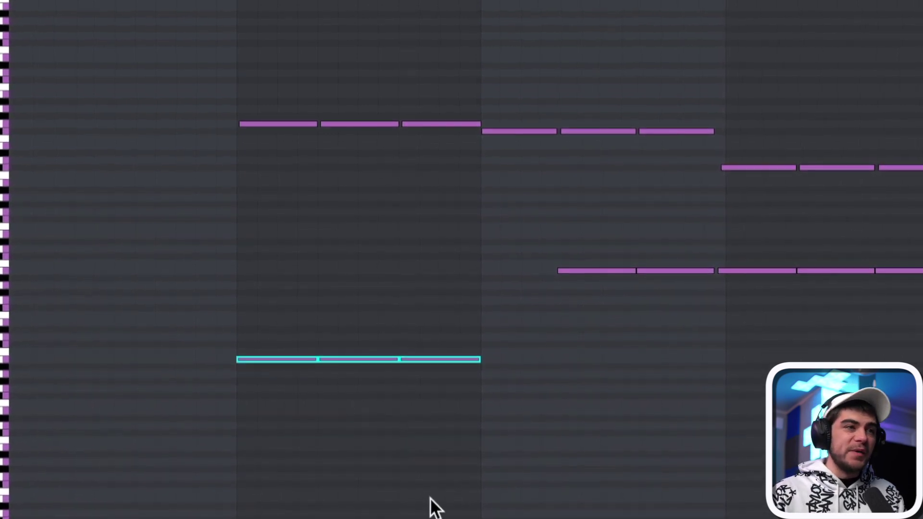
key("ctrl+d")
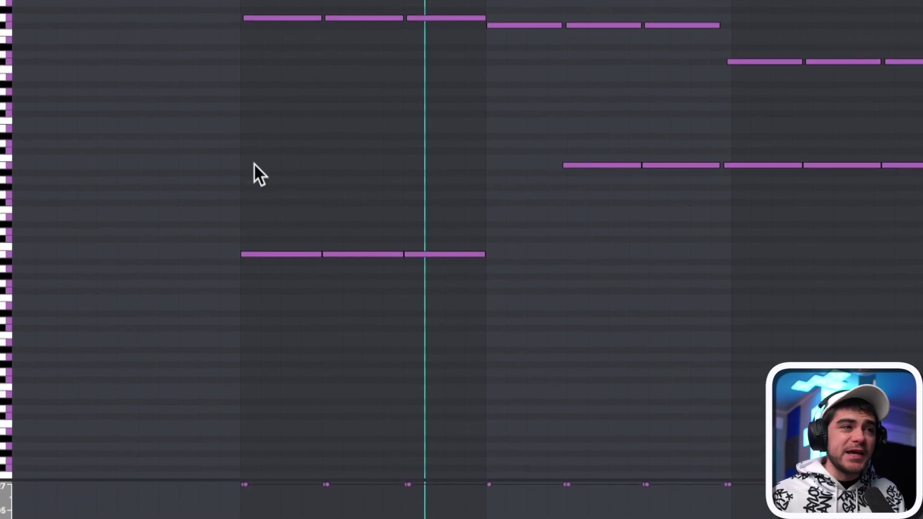
- Drag the first low note's velocity down from 127 to around 60, then play the pattern
left_click(268, 253)
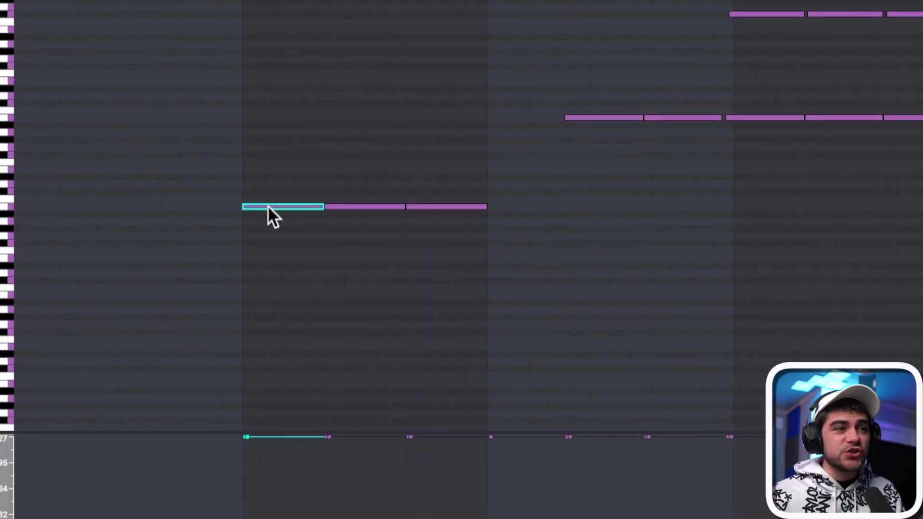
left_click(255, 393)
left_click_drag(245, 4, 286, 187)
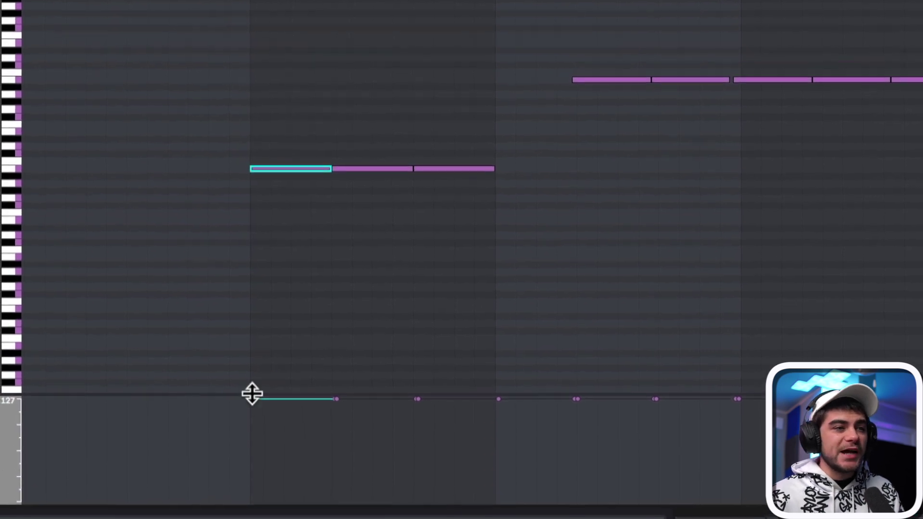
left_click_drag(252, 394, 263, 466)
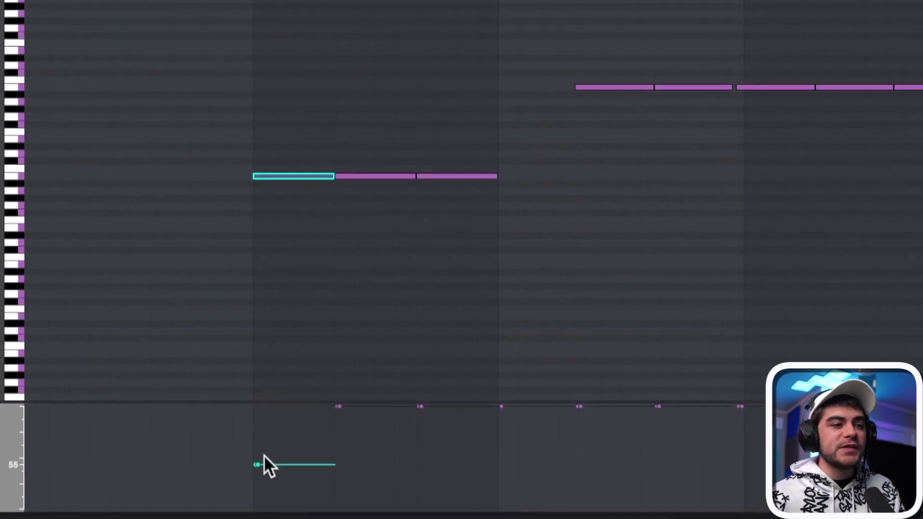
left_click(246, 300)
key("space")
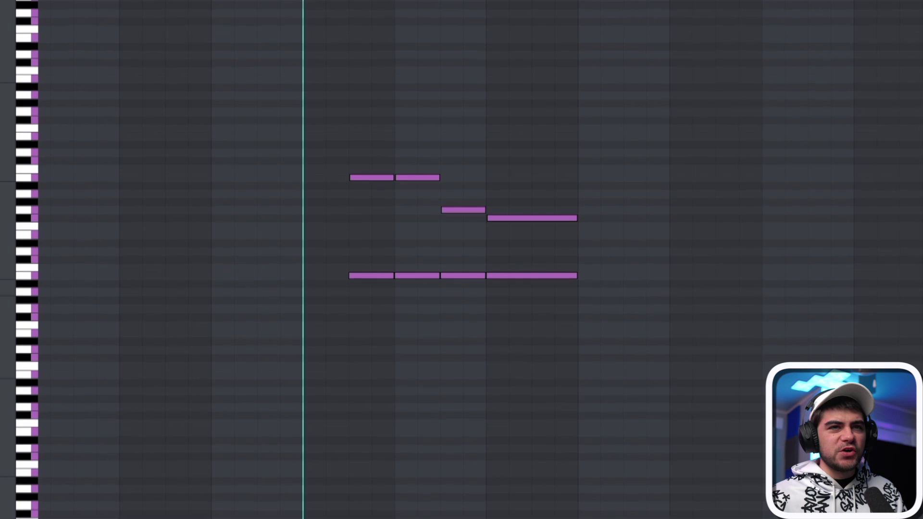
key("space")
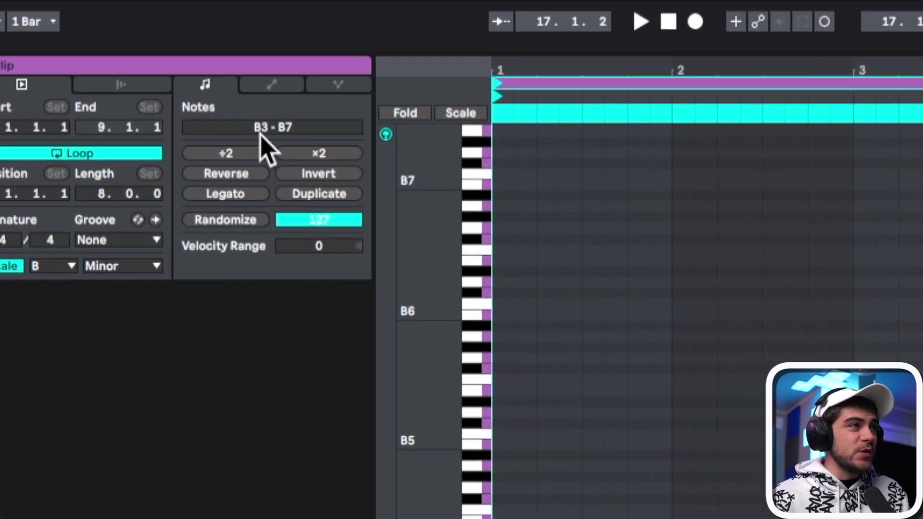
- Draw a stepped Mixer Track Panning clip envelope alternating left and right across the glide notes
left_click(272, 85)
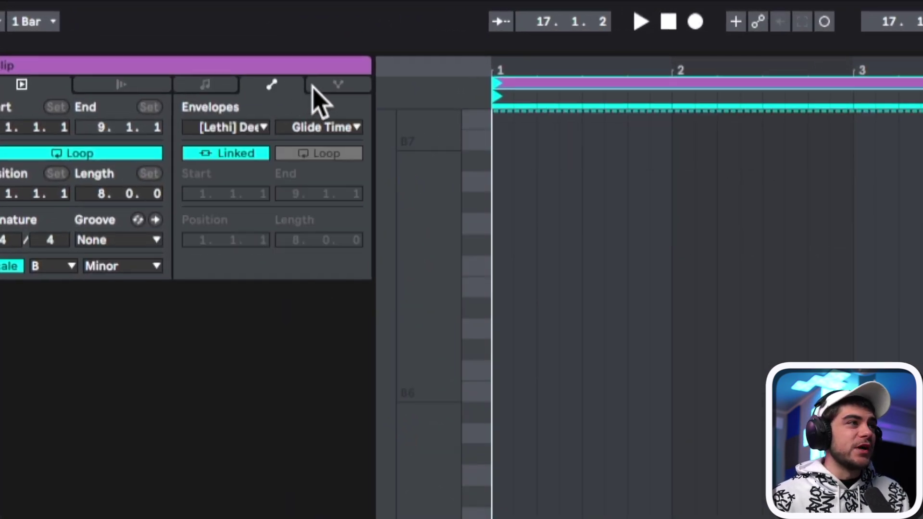
left_click(243, 127)
left_click(240, 198)
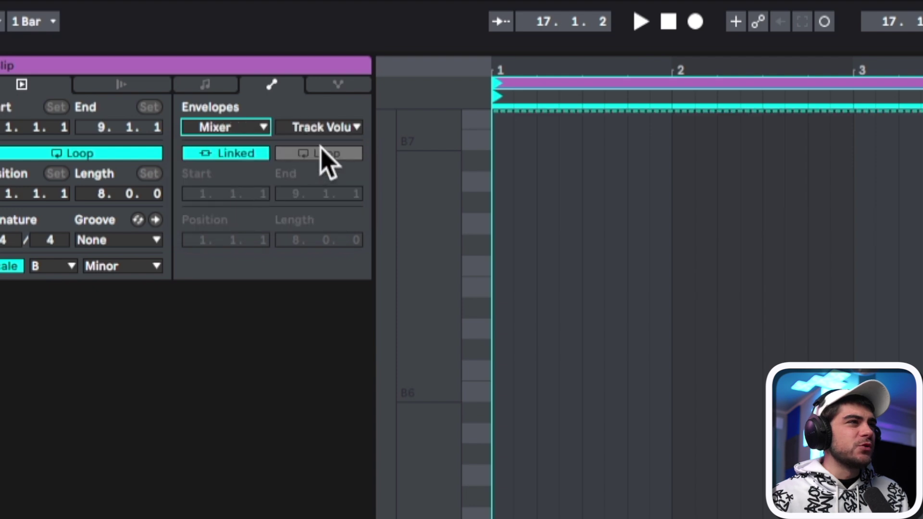
left_click(335, 127)
left_click(336, 145)
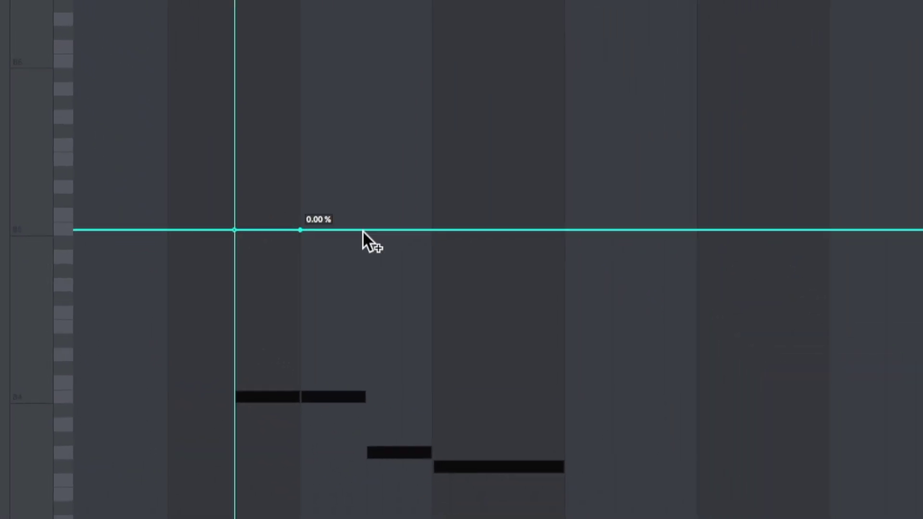
mouse_move(267, 288)
left_mouse_down()
mouse_move(269, 518)
mouse_move(336, 0)
mouse_move(429, 373)
mouse_move(558, 85)
left_mouse_up()
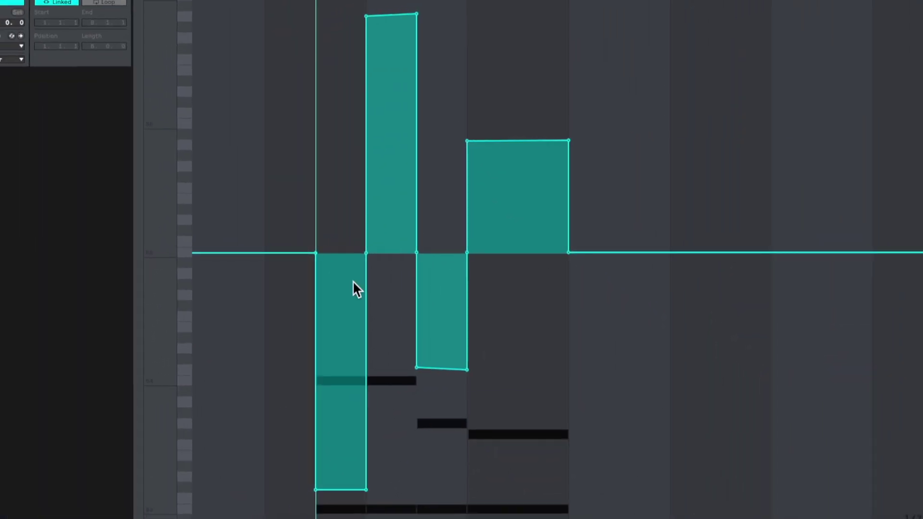
key("minus")
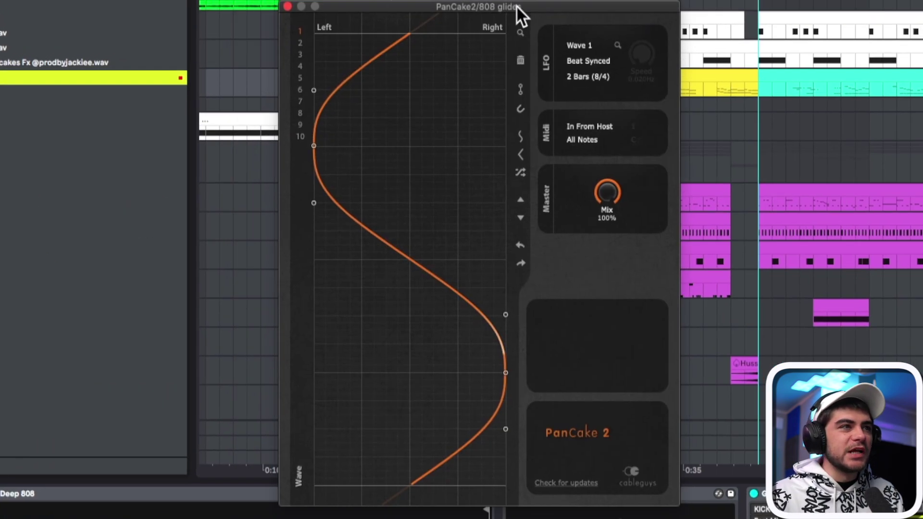
- Move the PanCake 2 window into position over the arrangement
left_click_drag(516, 6, 497, 11)
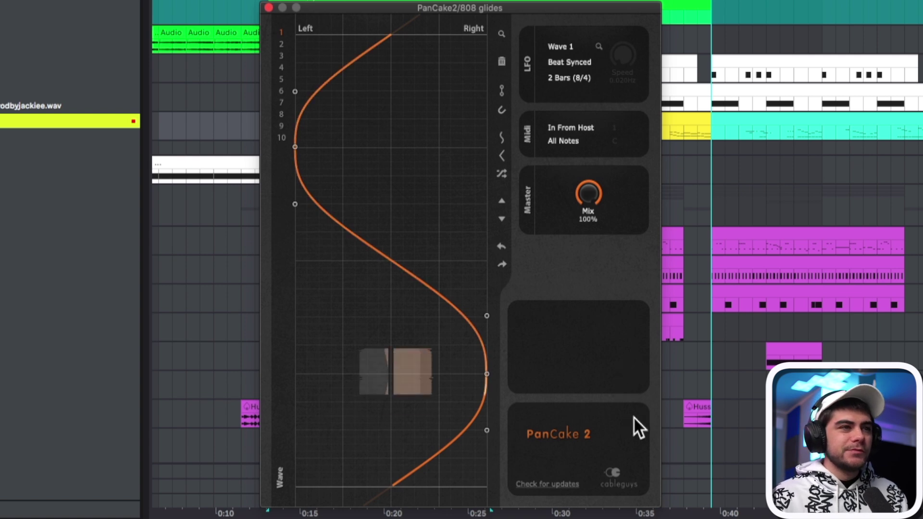
- Change PanCake 2's LFO rate from 2 bars to 1/4 and audition the auto-panned 808 glides
left_click(583, 78)
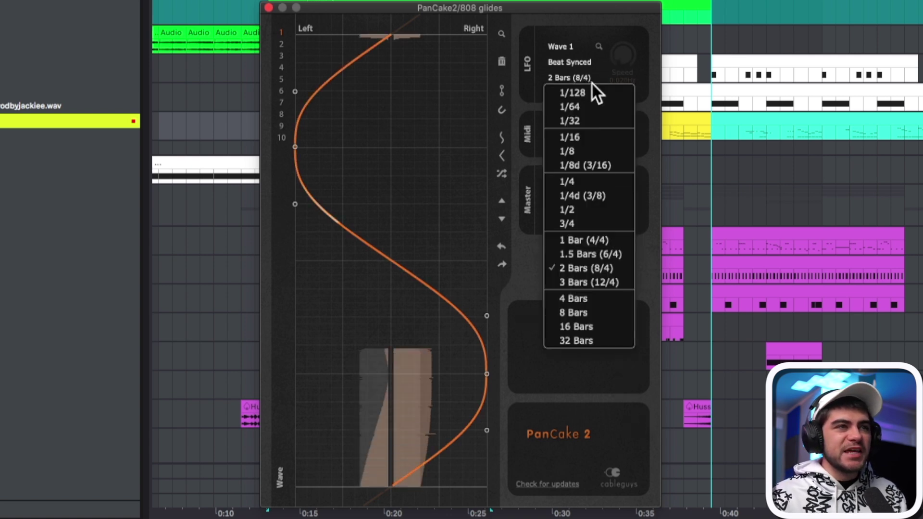
left_click(581, 180)
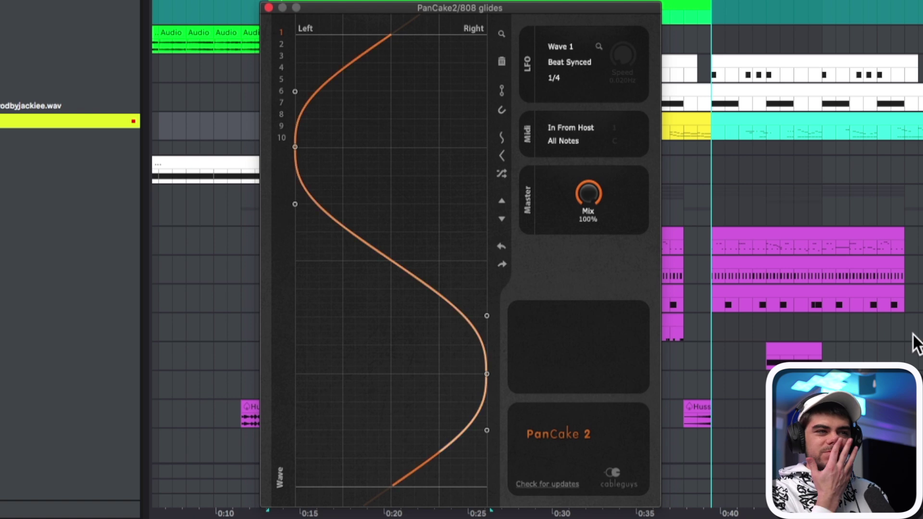
key("space")
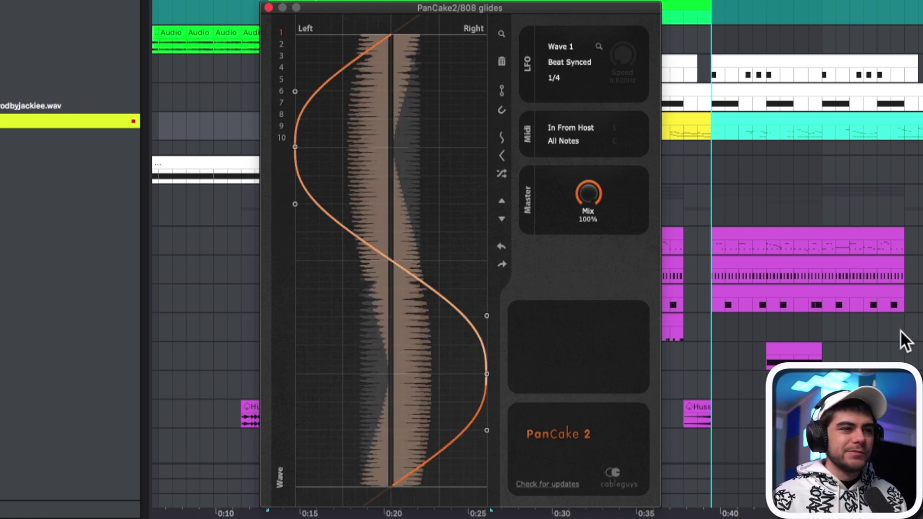
left_click(577, 80)
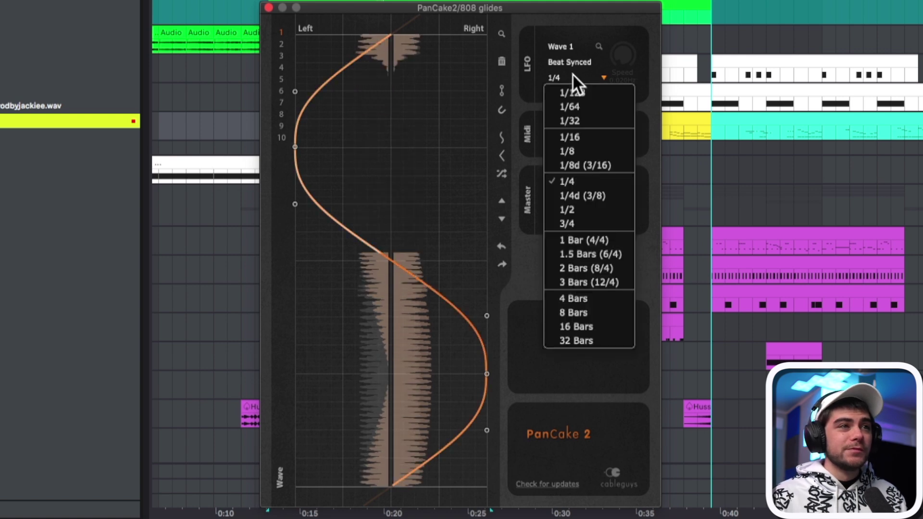
left_click(519, 342)
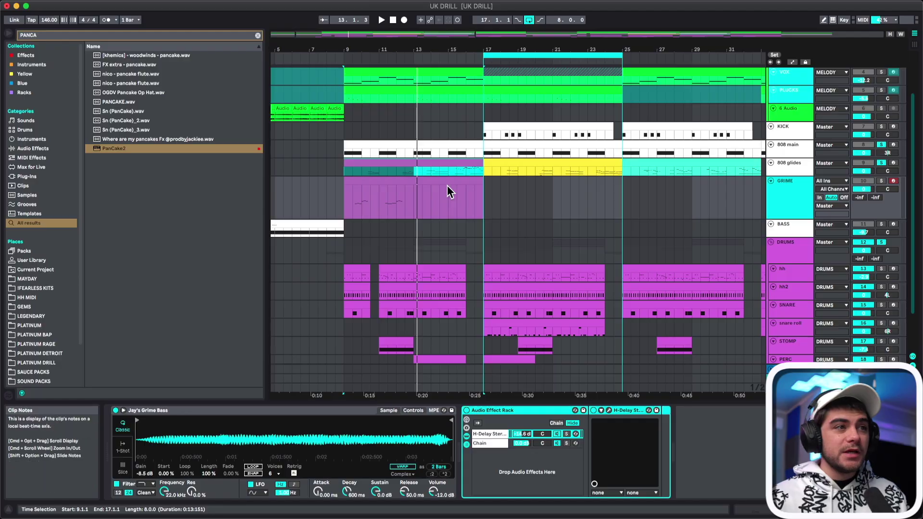
- Select the GRIME track's bass clip and its C#5 note in the piano roll
left_click(447, 183)
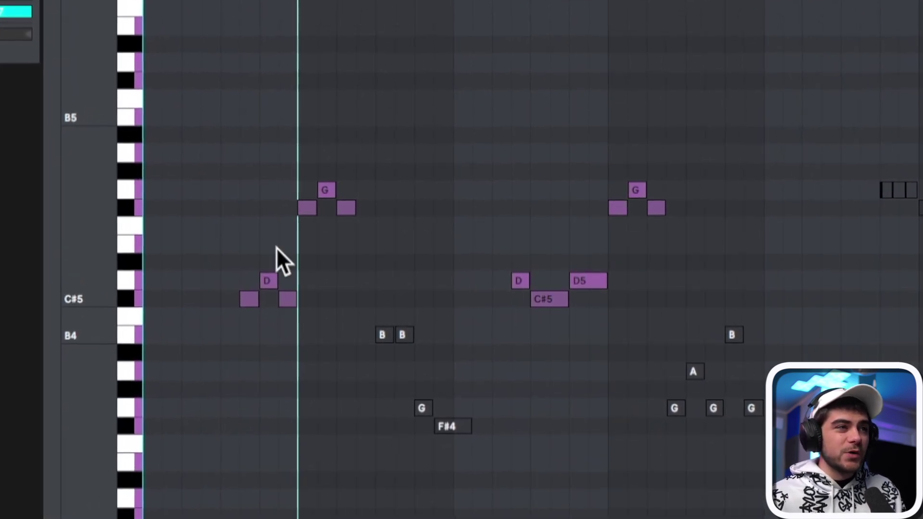
left_click(543, 302)
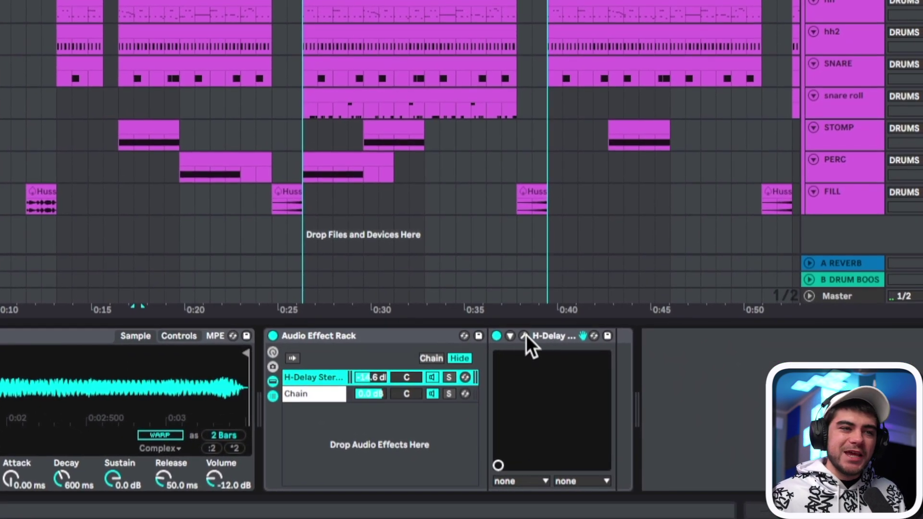
left_click(529, 341)
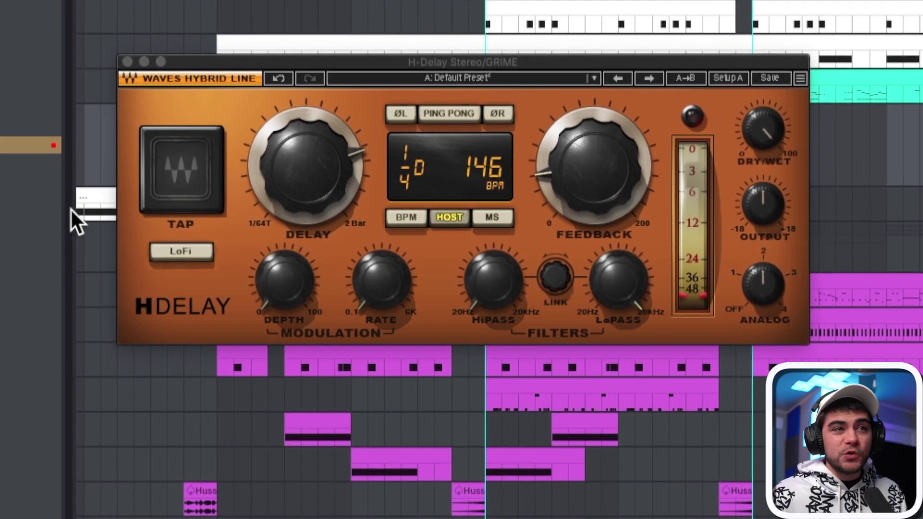
left_click(125, 59)
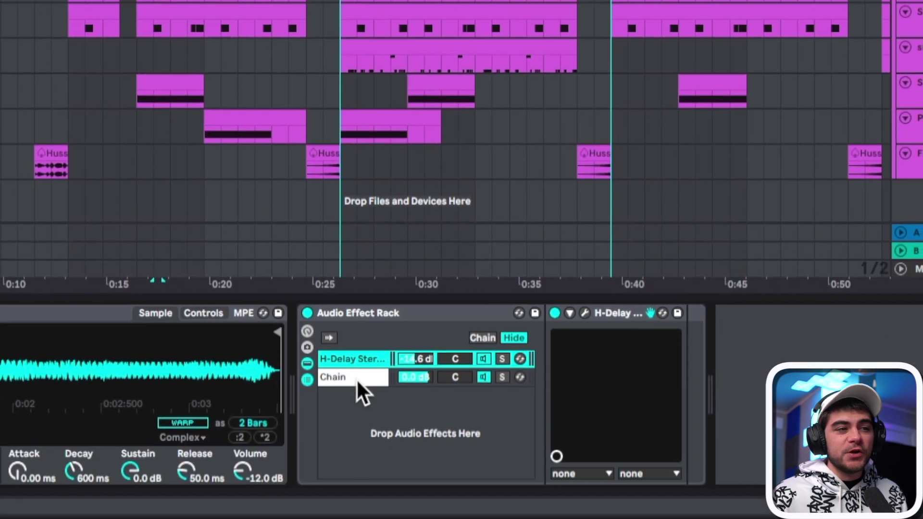
left_click(385, 518)
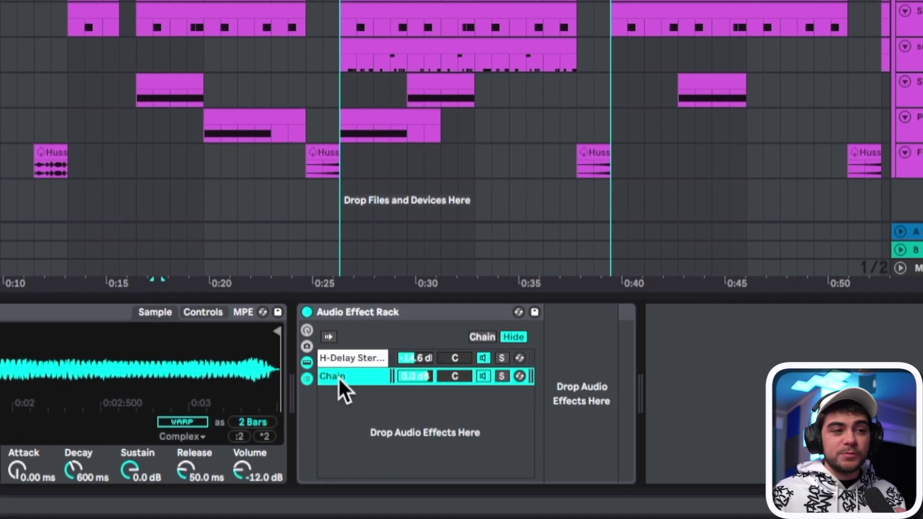
left_click(346, 355)
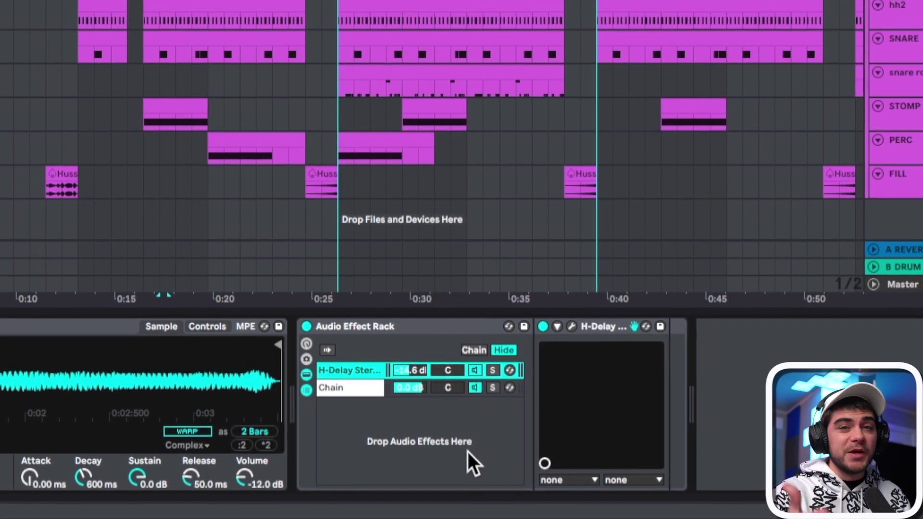
key("space")
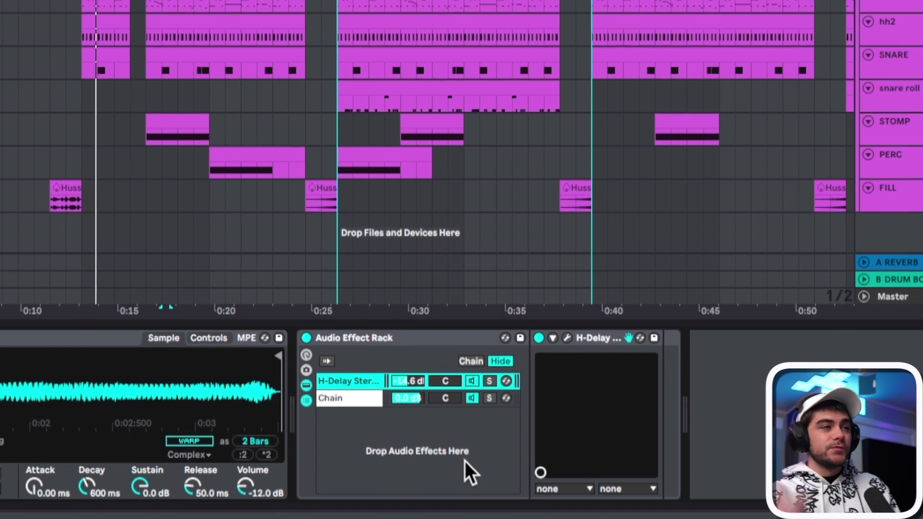